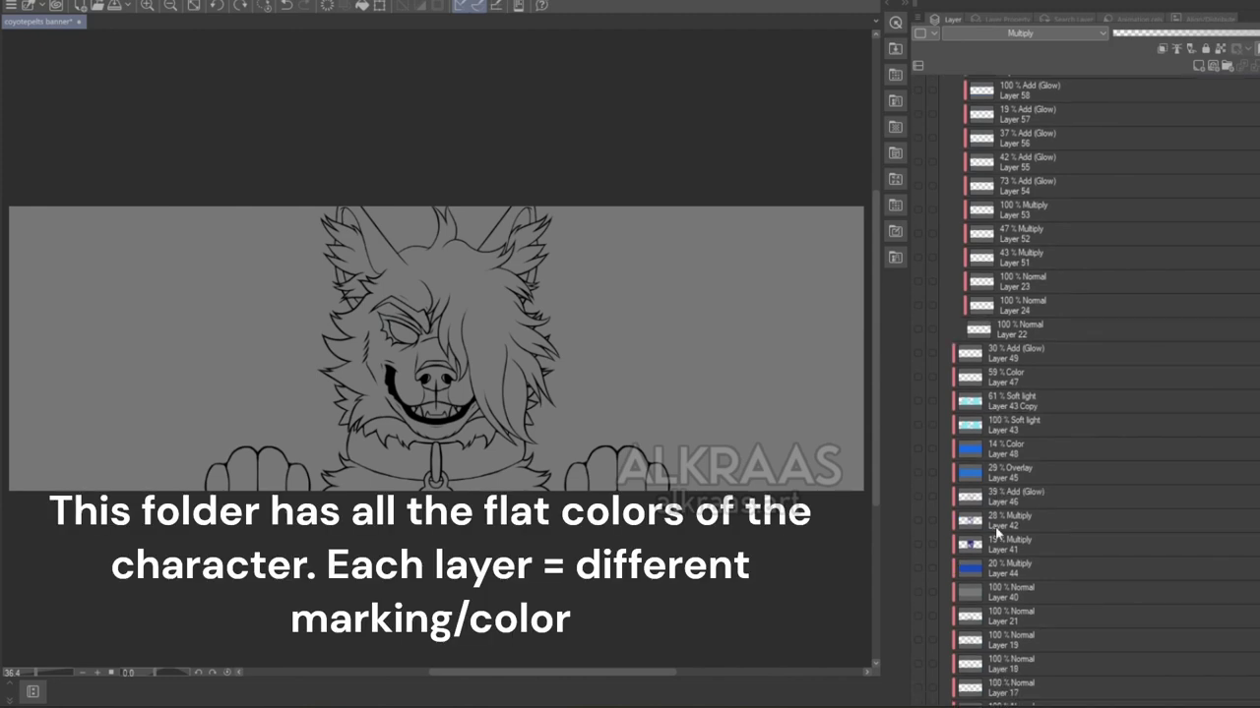
# Show the character's base colour on Layer 8 and the marking layers 10, 11, 12, 14 and 13
pyautogui.scroll(-5, 997, 532)
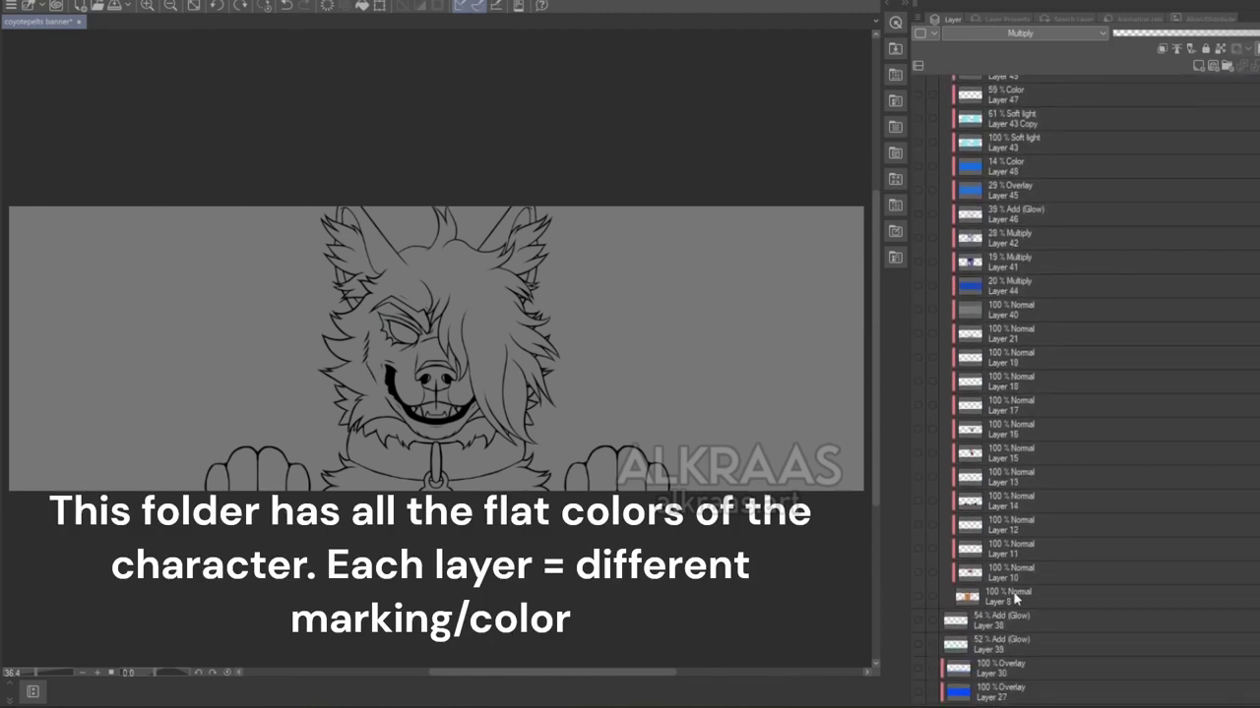
pyautogui.click(1015, 599)
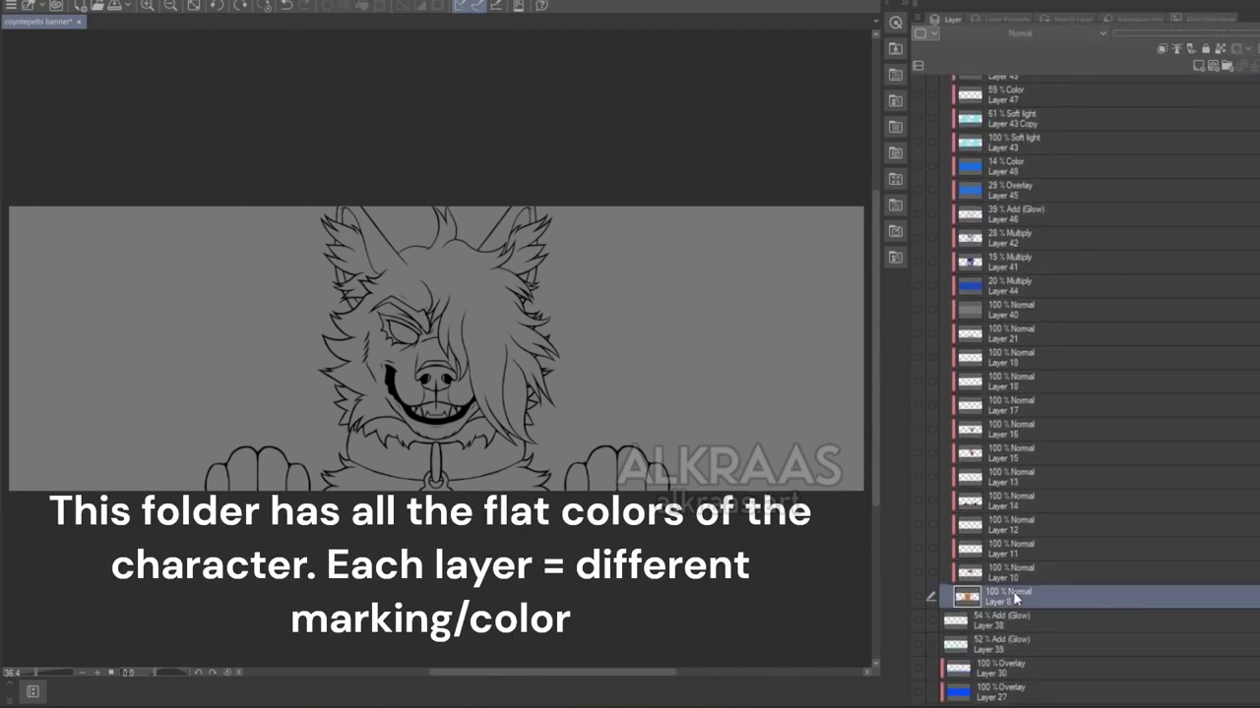
pyautogui.click(917, 600)
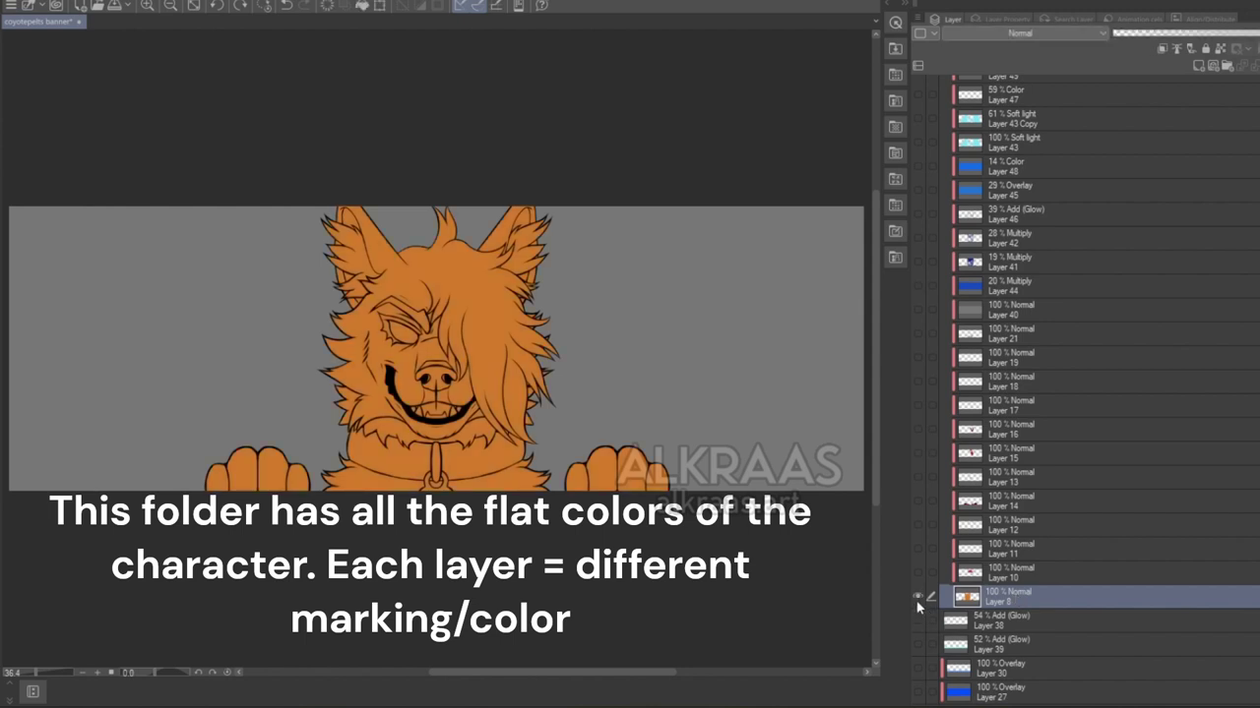
pyautogui.click(917, 573)
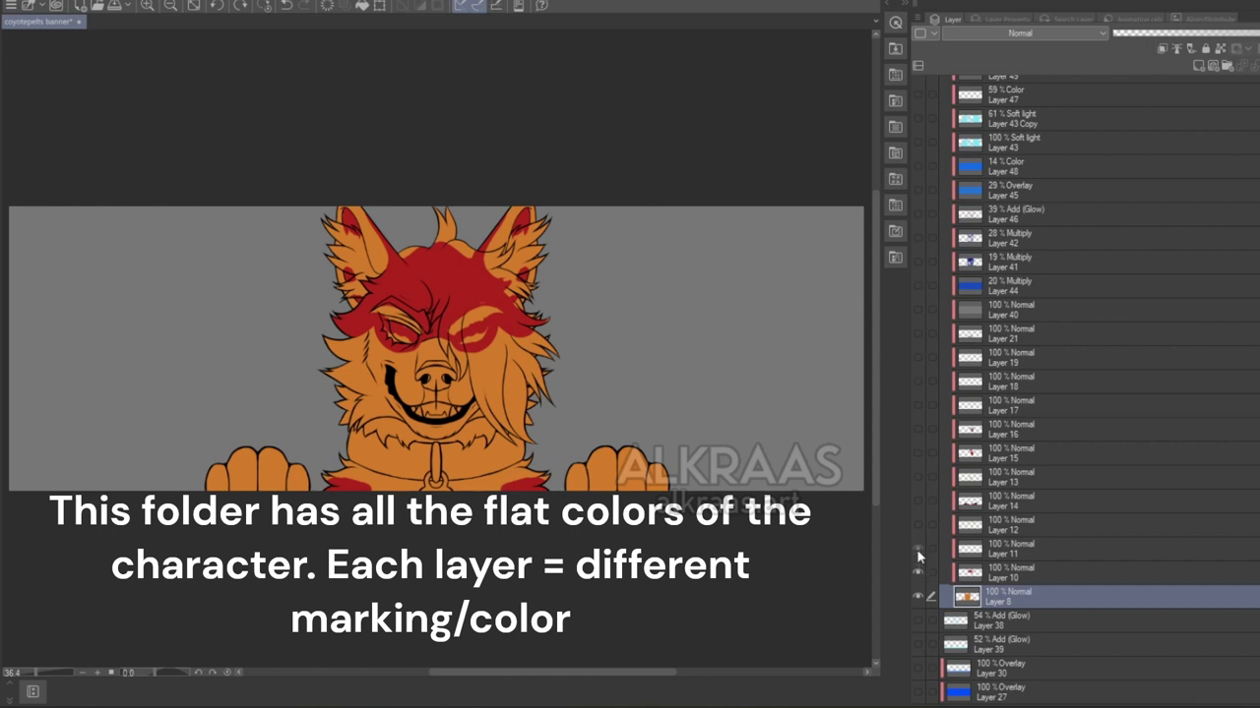
pyautogui.click(917, 549)
pyautogui.click(919, 525)
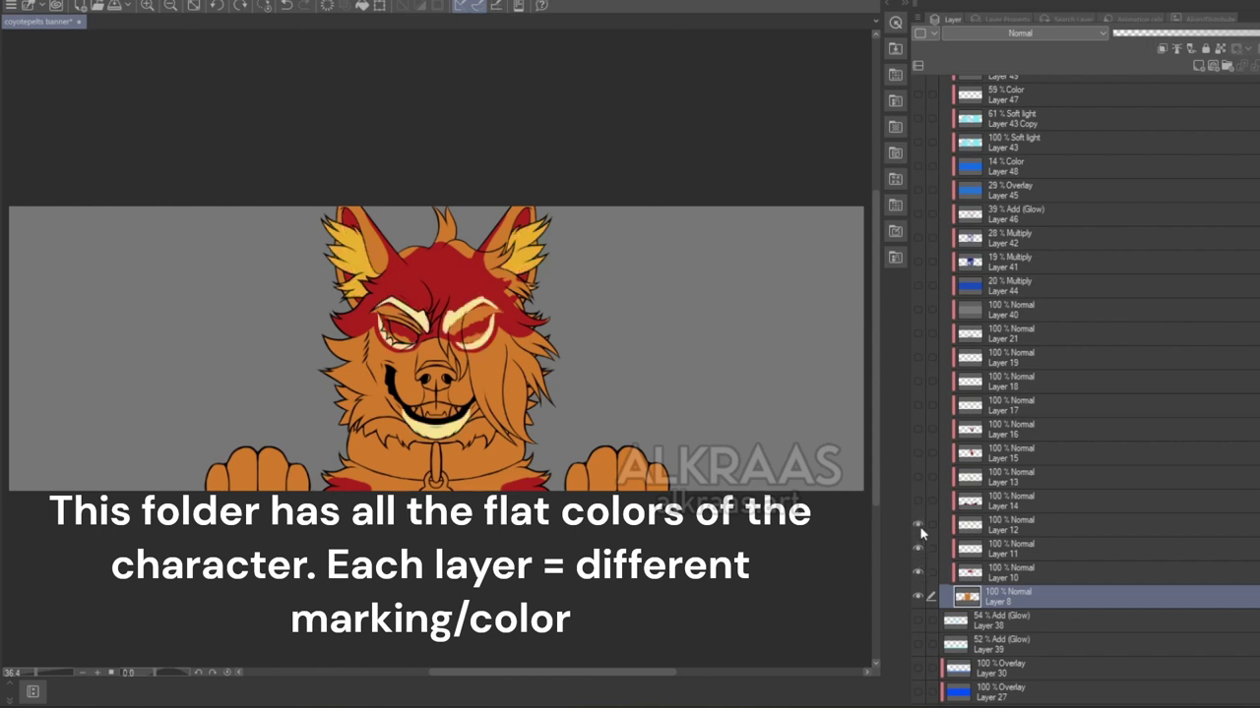
pyautogui.click(918, 501)
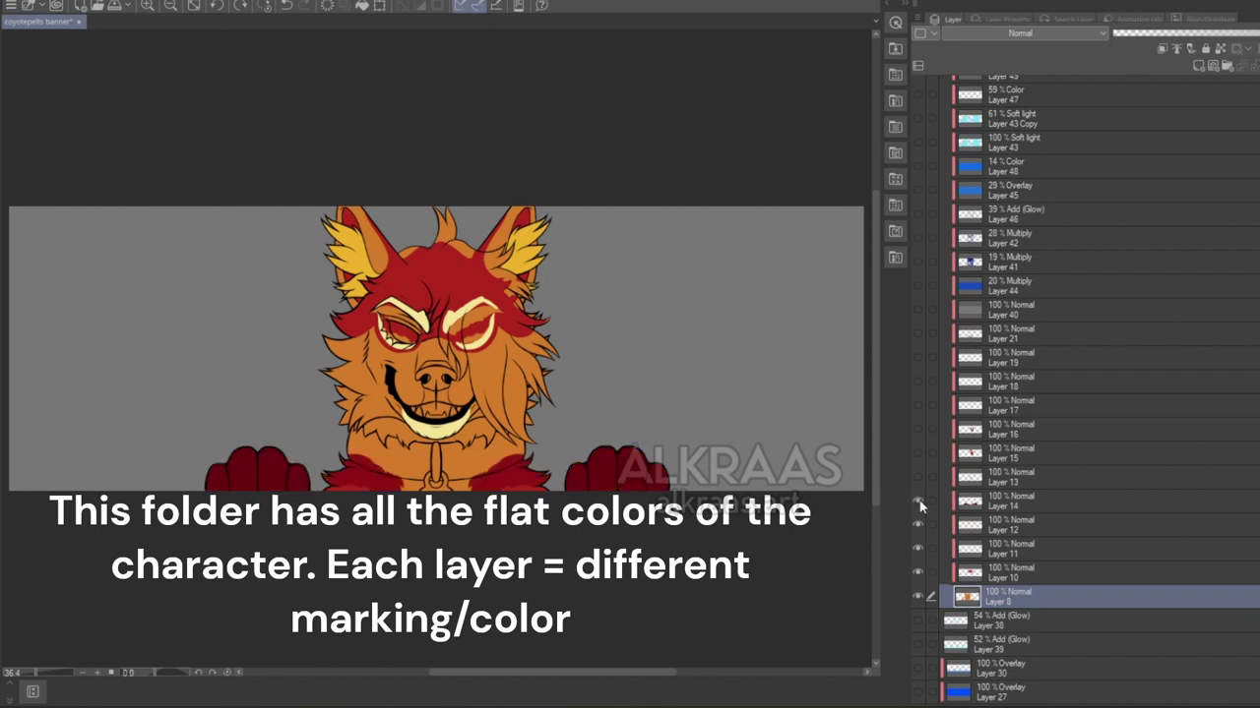
pyautogui.click(918, 479)
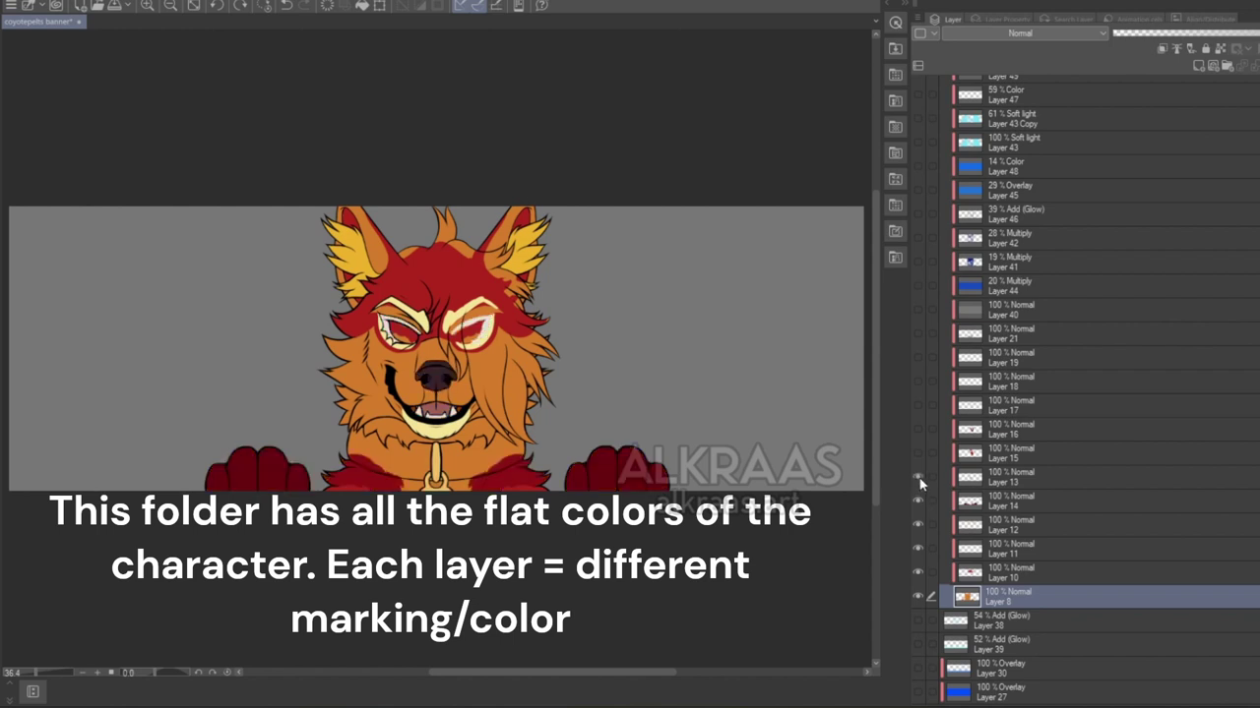
# Show the hair and collar flat colours on Layers 15, 16, 17, 18, 19 and 21
pyautogui.click(918, 455)
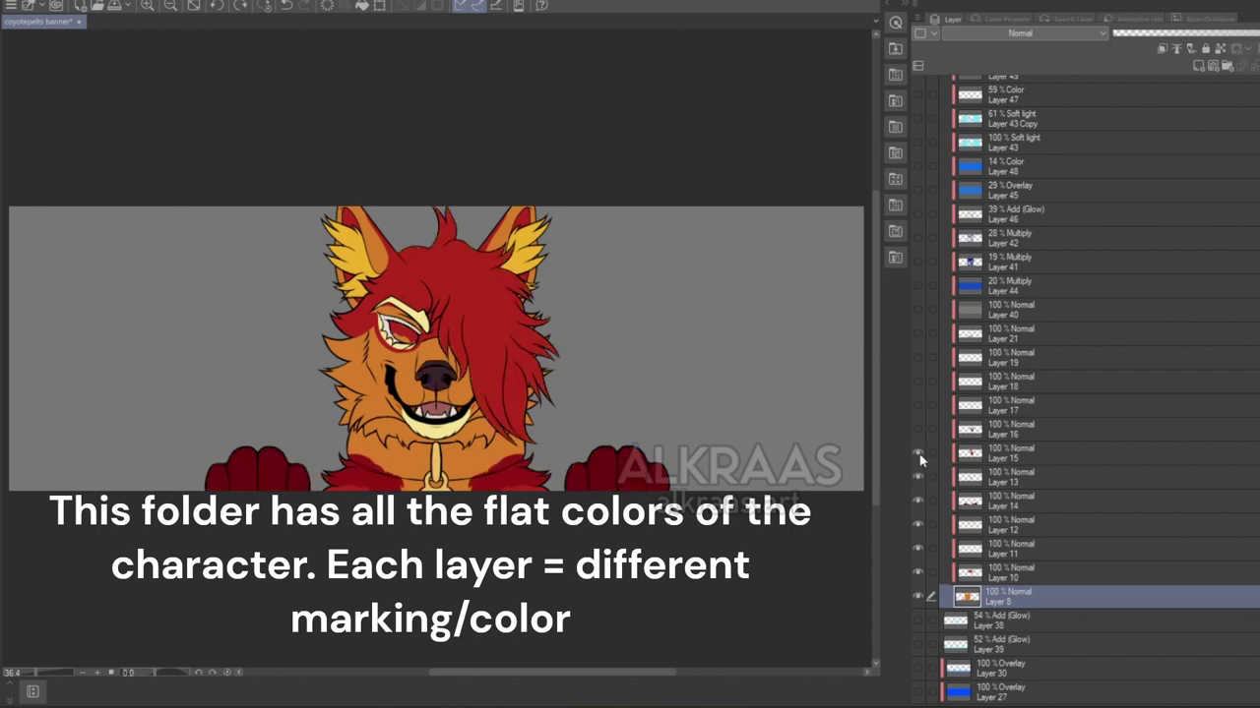
pyautogui.click(919, 432)
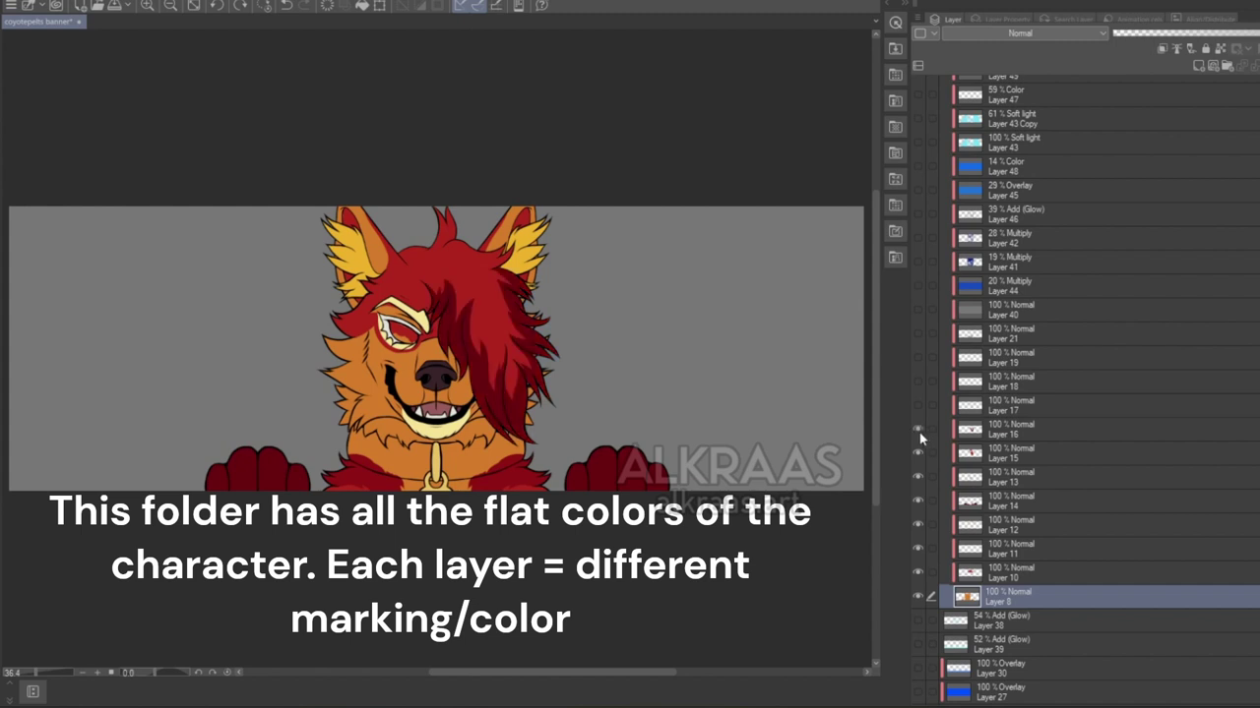
pyautogui.click(918, 406)
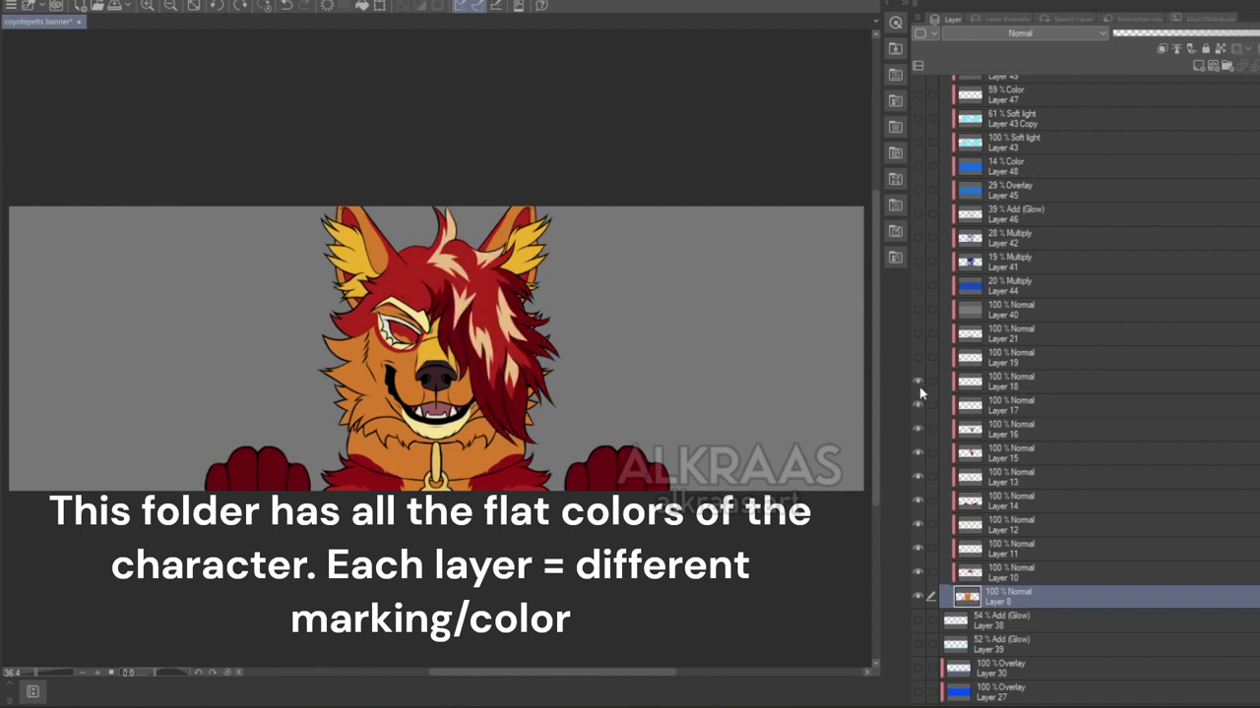
pyautogui.click(917, 380)
pyautogui.click(917, 363)
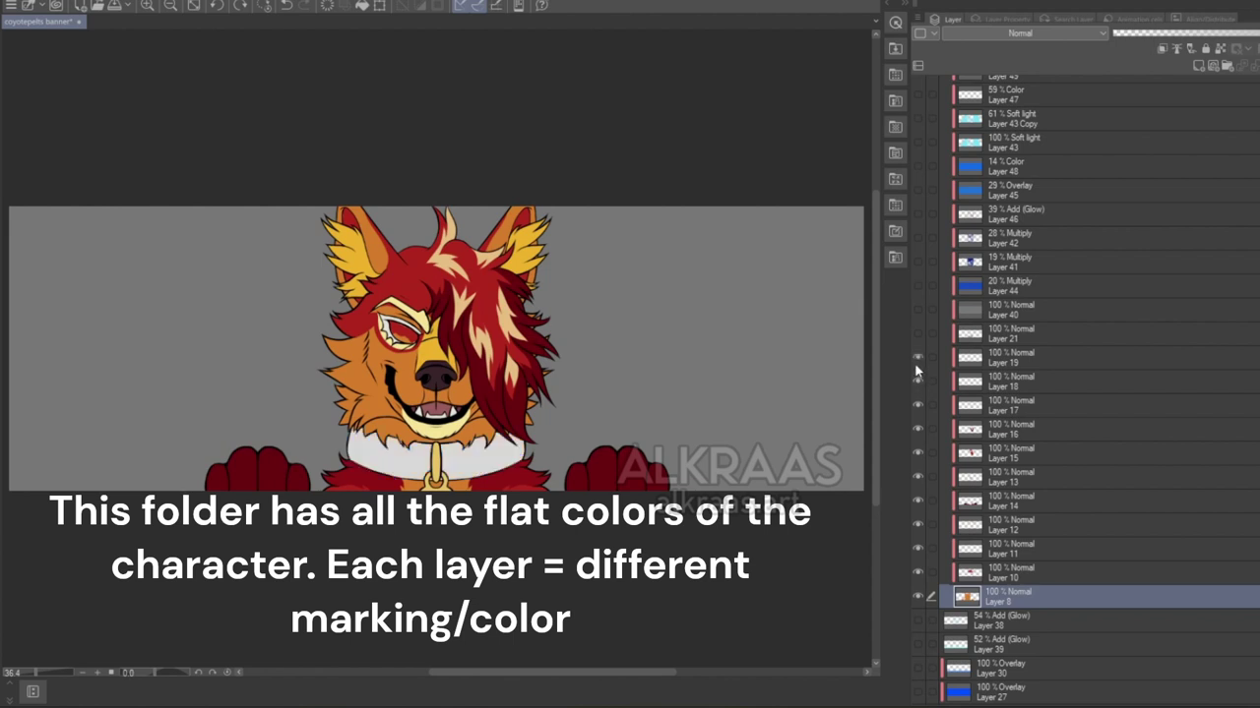
pyautogui.click(916, 334)
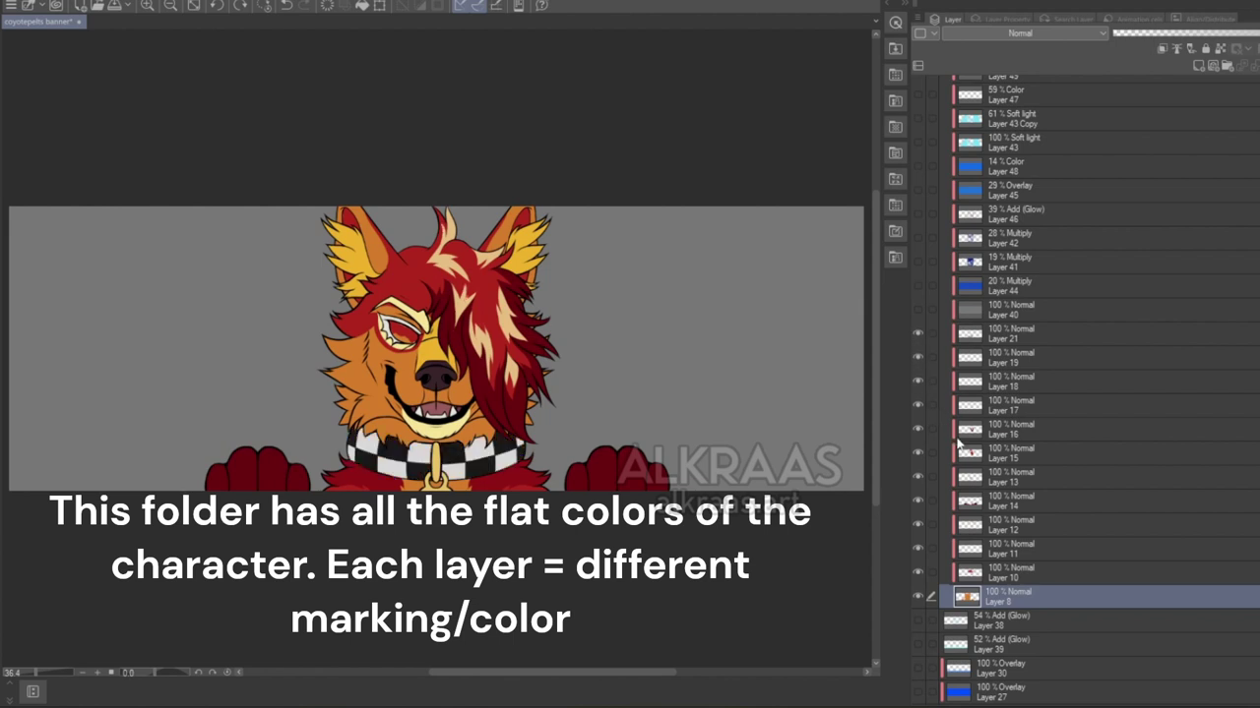
# Show the eye's flat colour layers, Layer 22, Layer 24 and Layer 23
pyautogui.scroll(6, 959, 448)
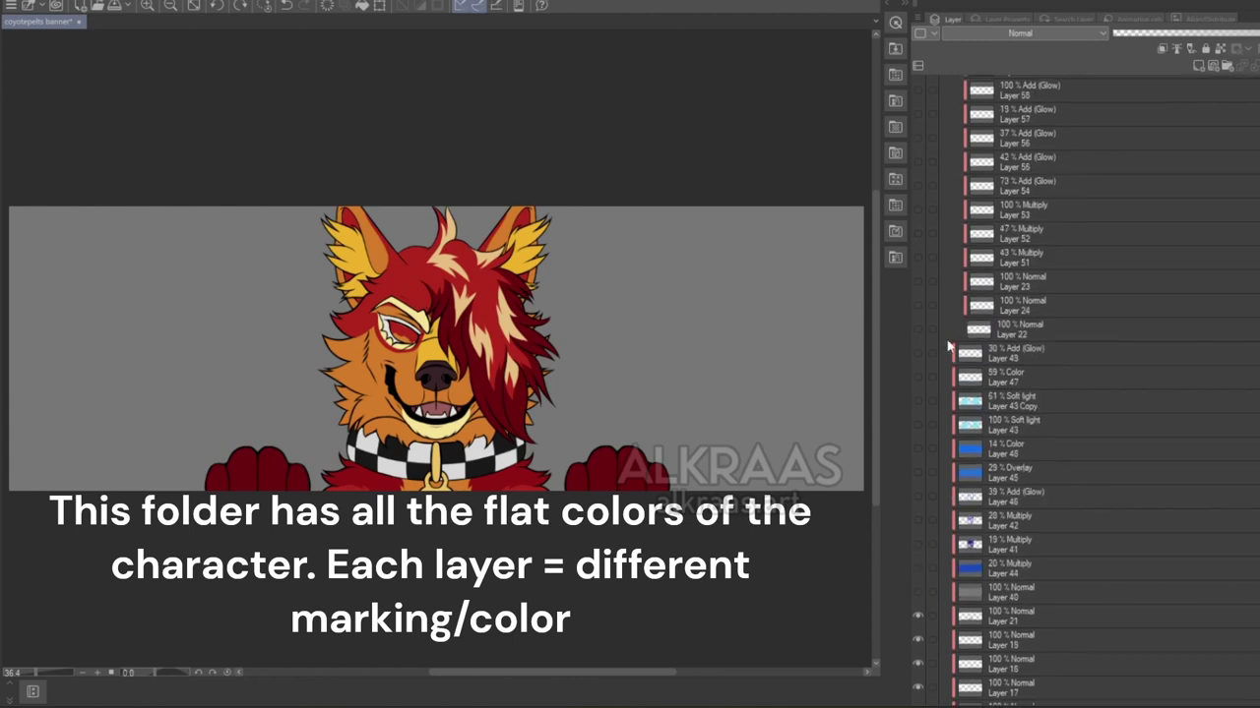
pyautogui.click(918, 329)
pyautogui.click(919, 306)
pyautogui.click(919, 283)
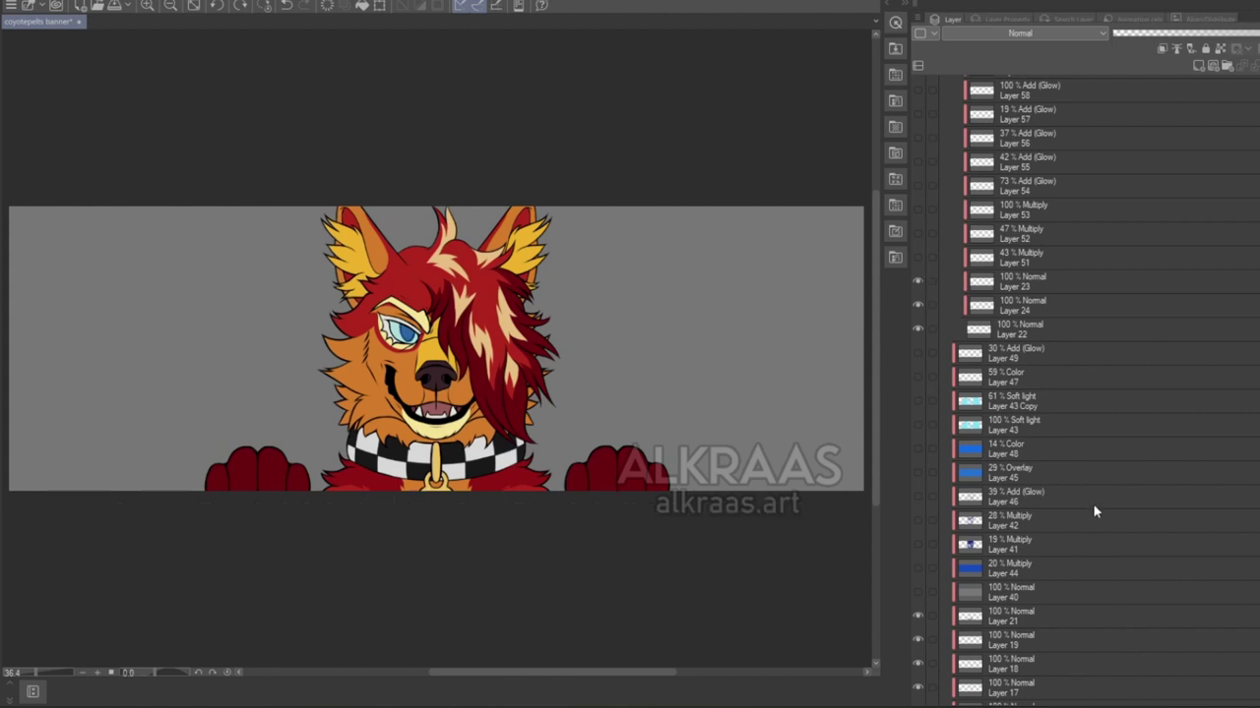
# Show the backdrop layers beneath the BACKGROUND folder: Layer 20, Layer 32 and Layer 28
pyautogui.click(1008, 594)
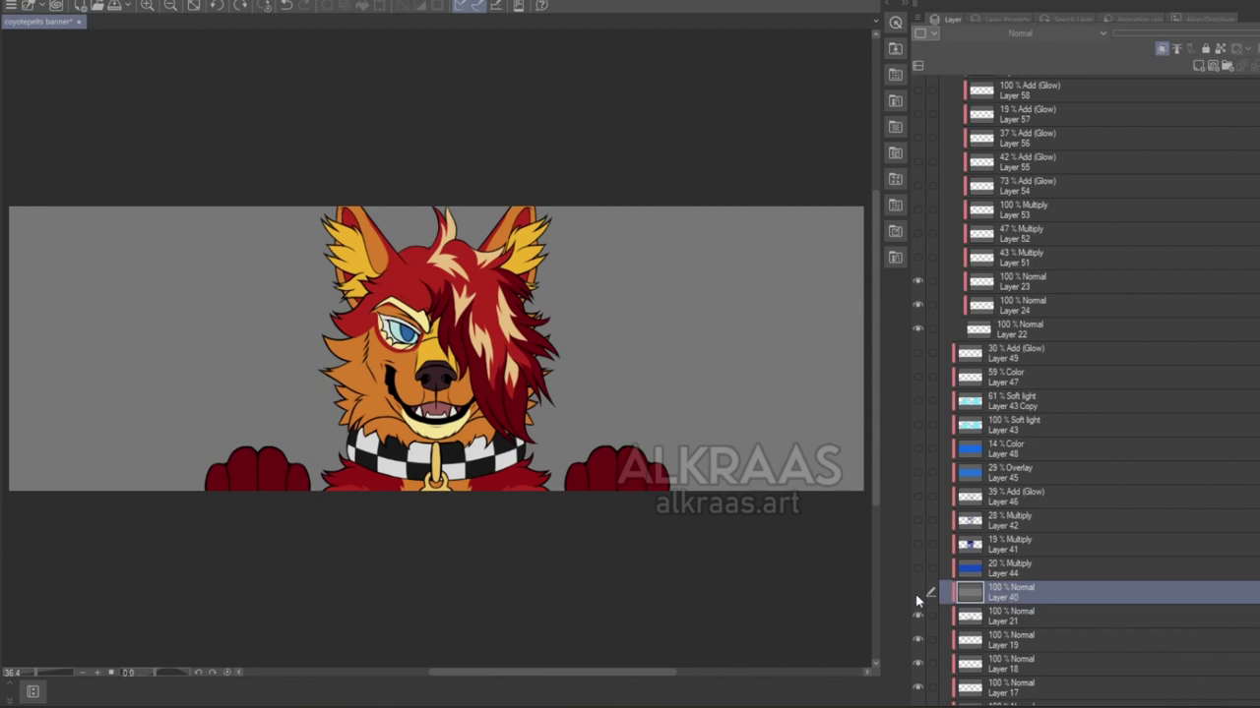
pyautogui.scroll(-5, 1061, 561)
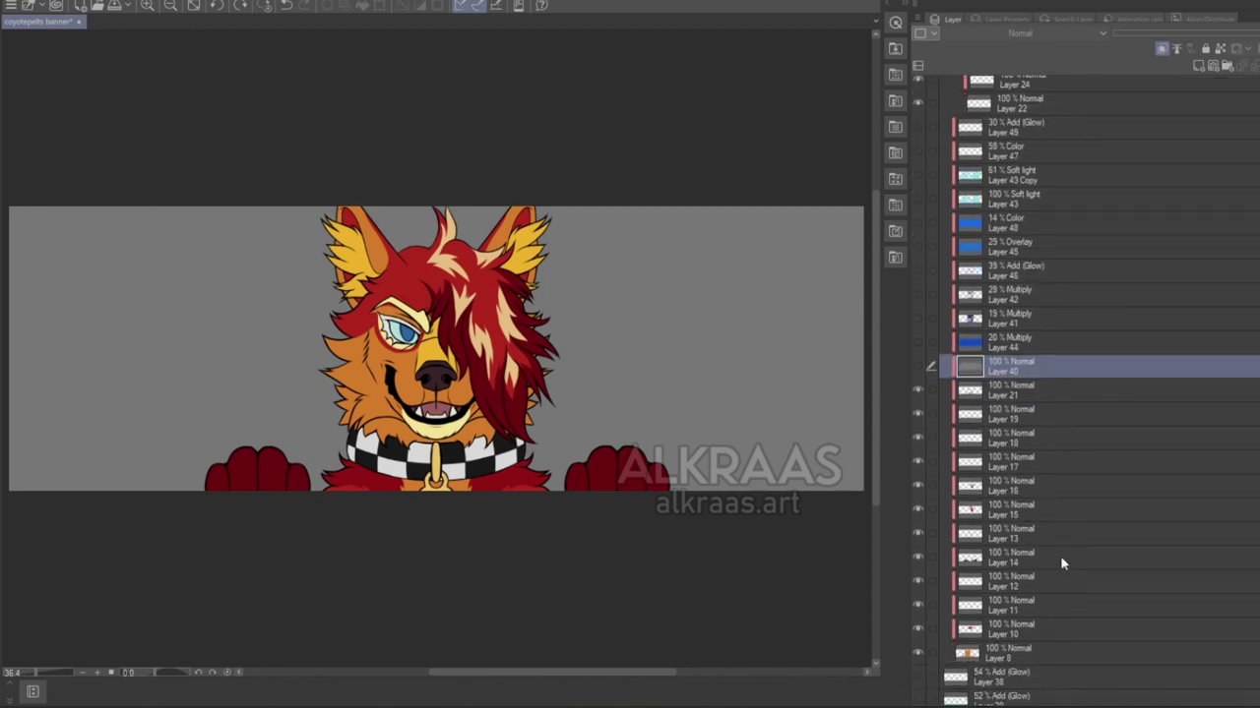
pyautogui.scroll(-6, 1061, 564)
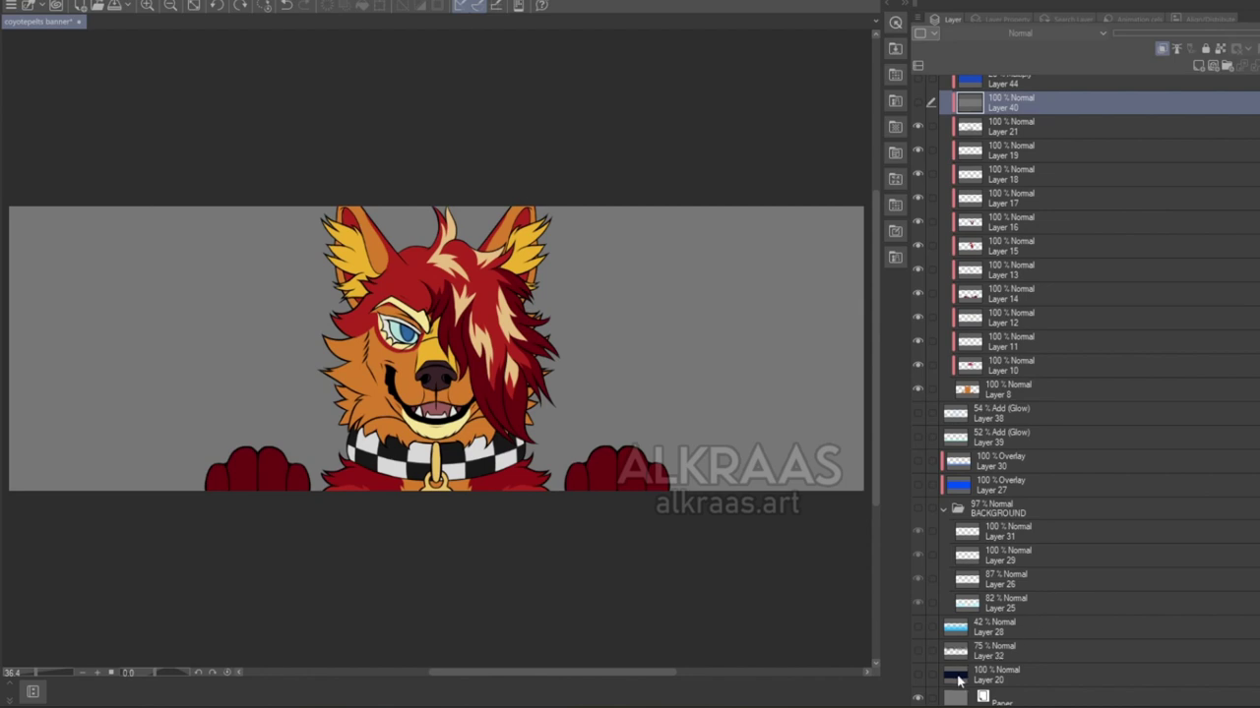
pyautogui.click(1006, 673)
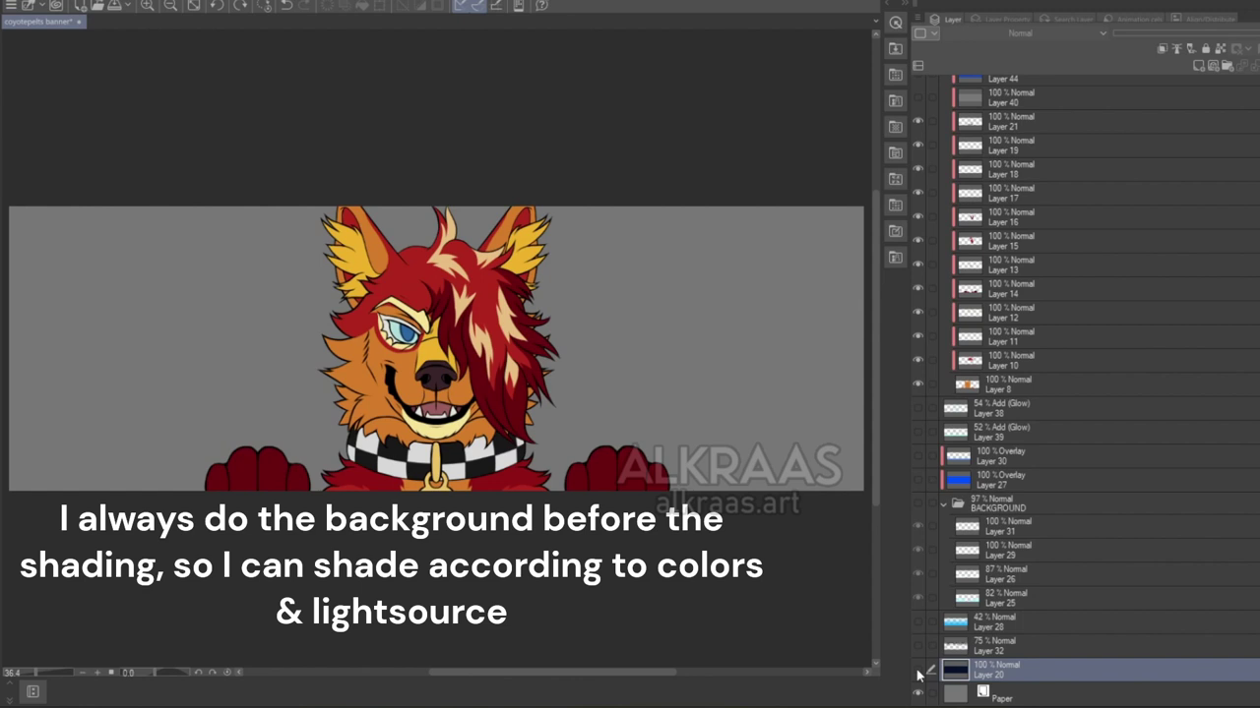
pyautogui.click(917, 671)
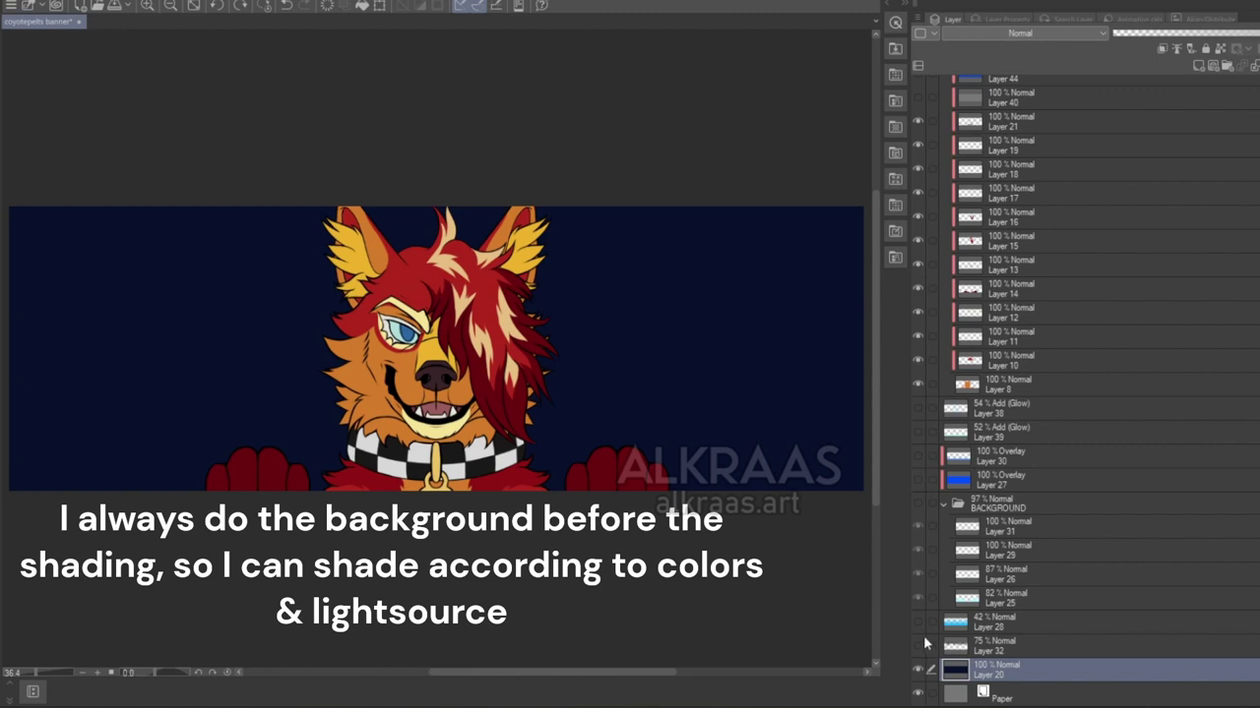
pyautogui.click(917, 649)
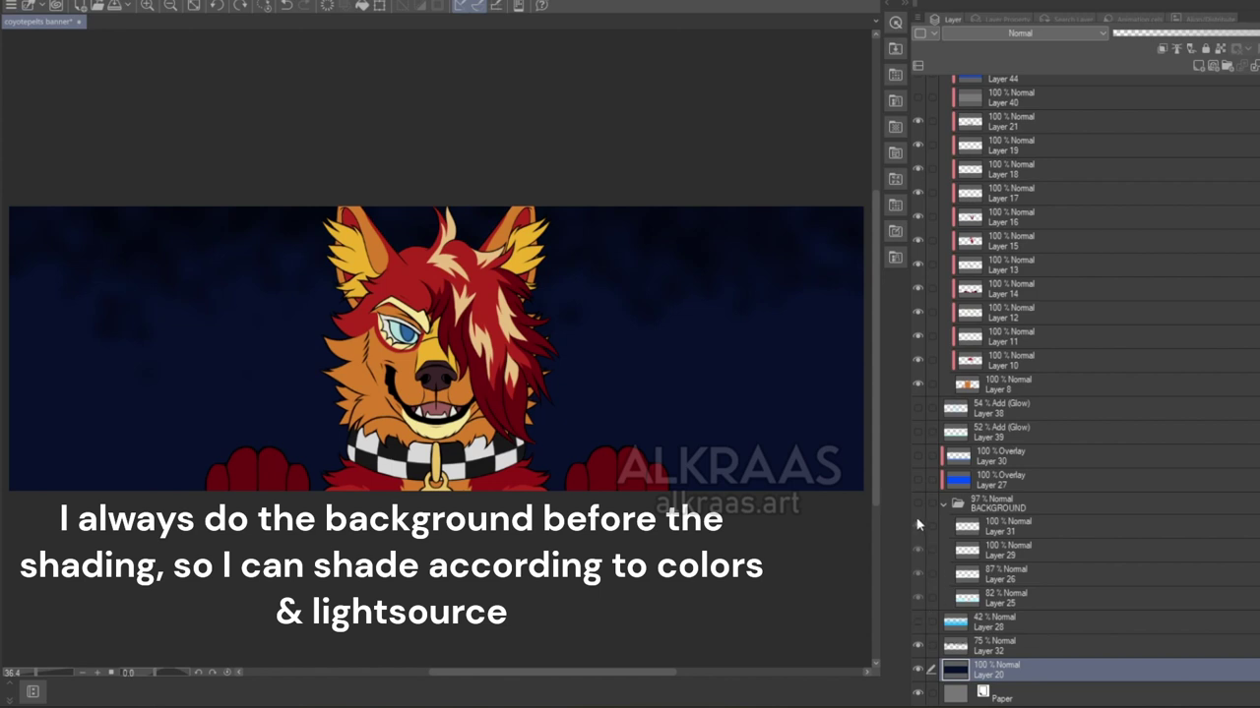
pyautogui.click(918, 622)
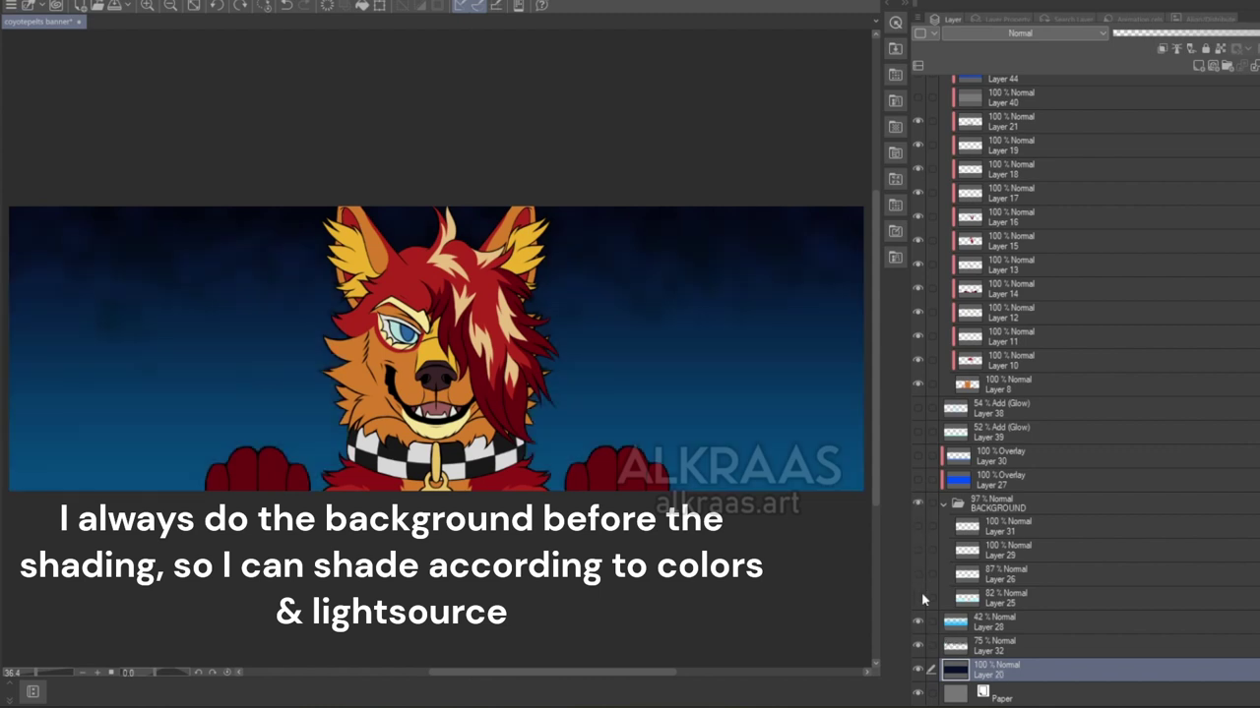
# Show the flames and stars on Layers 25, 26, 29 and 31 in the BACKGROUND folder
pyautogui.click(919, 597)
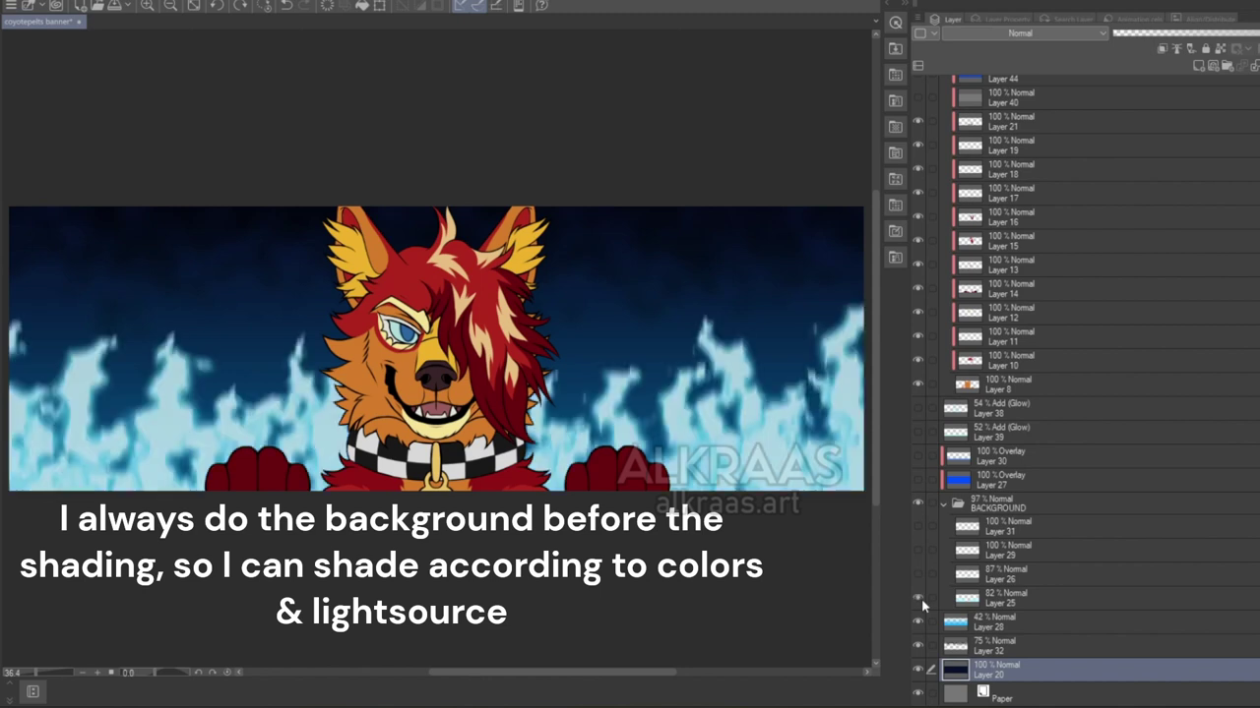
pyautogui.click(920, 580)
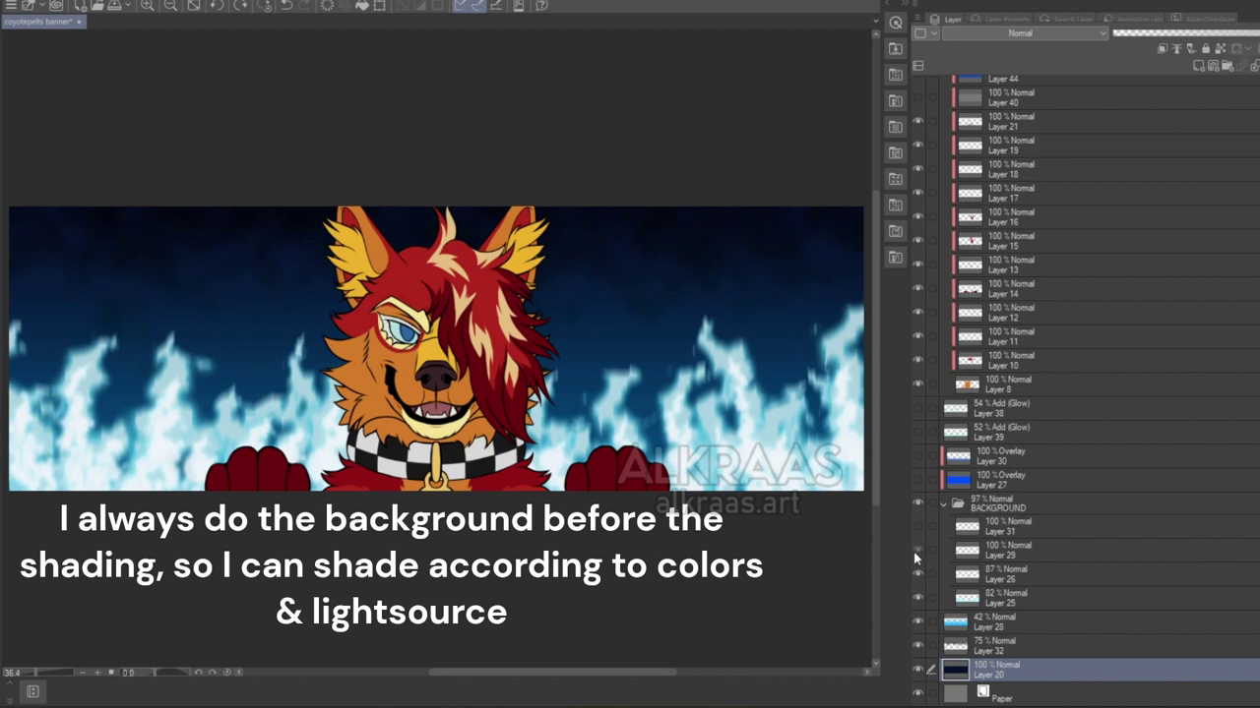
pyautogui.click(919, 527)
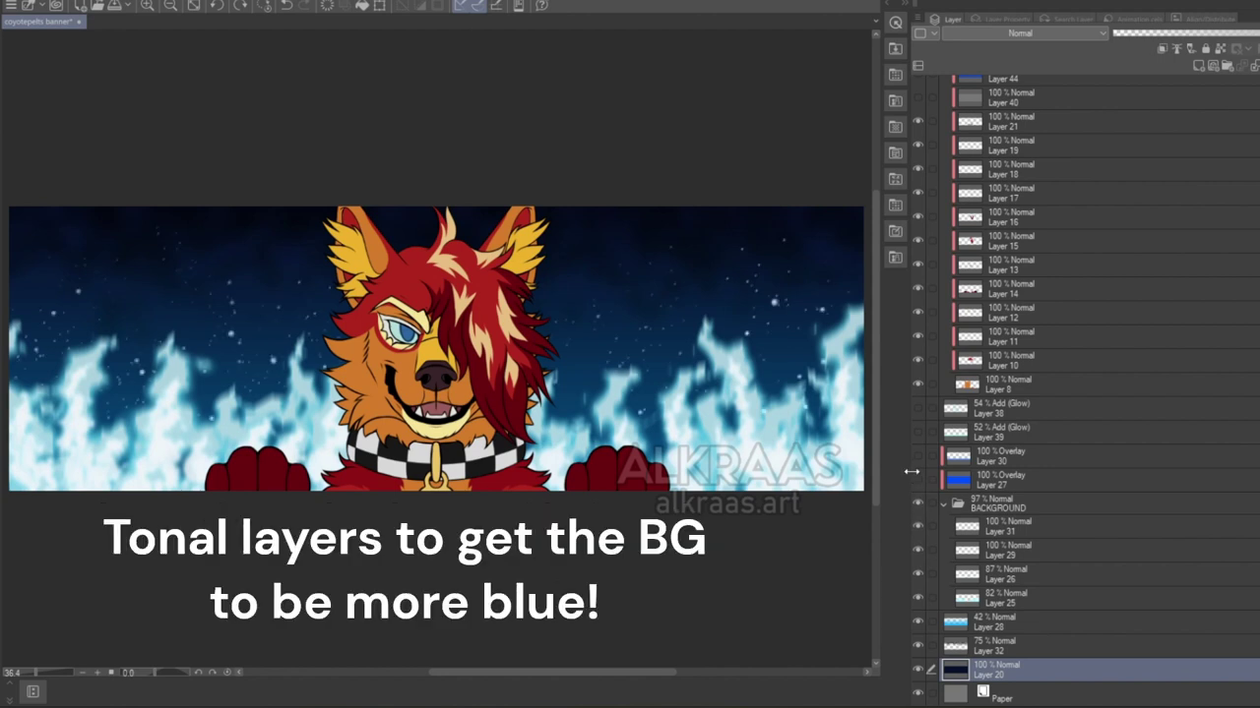
# Show the Overlay tonal Layers 27 and 30 and the Add (Glow) Layers 39 and 38 above the background
pyautogui.click(917, 481)
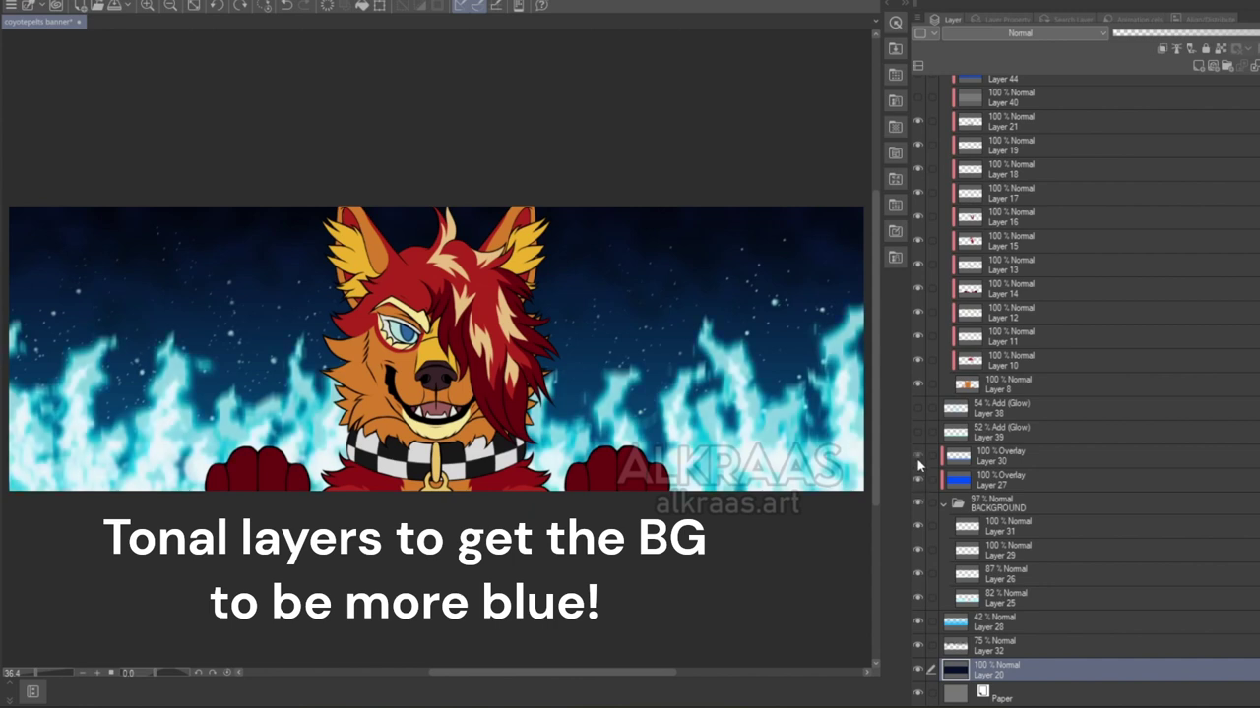
pyautogui.click(917, 457)
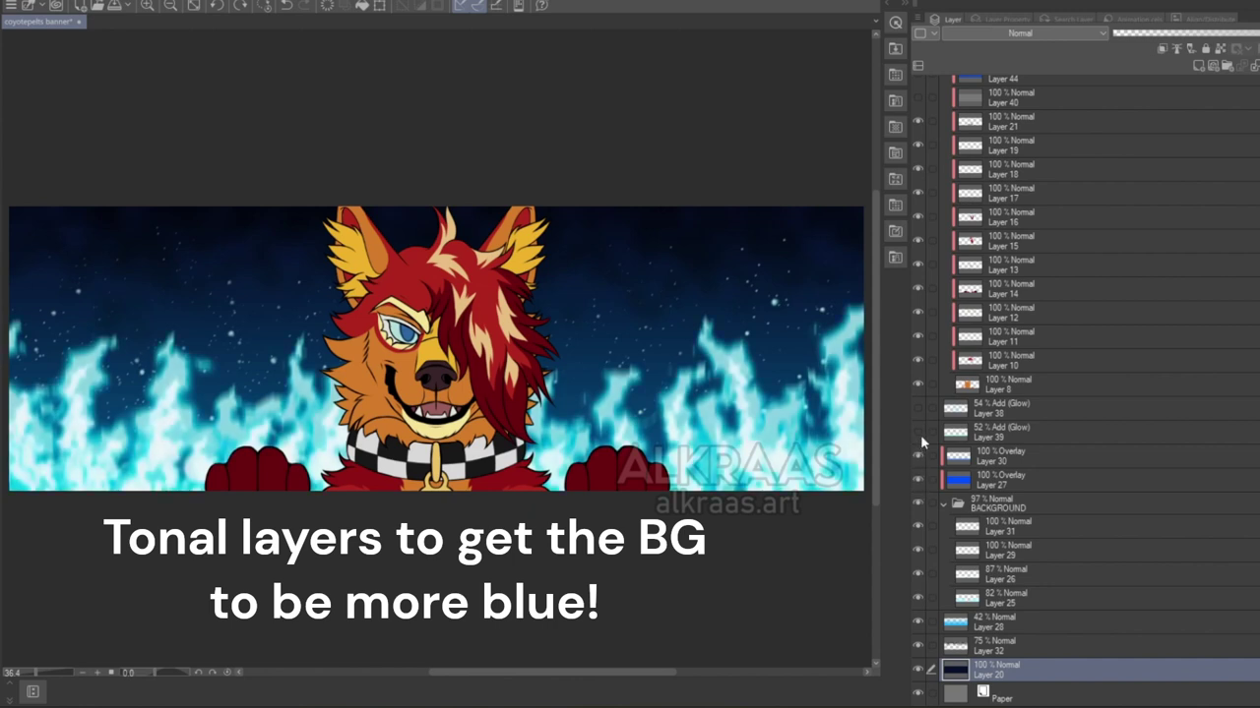
pyautogui.click(918, 433)
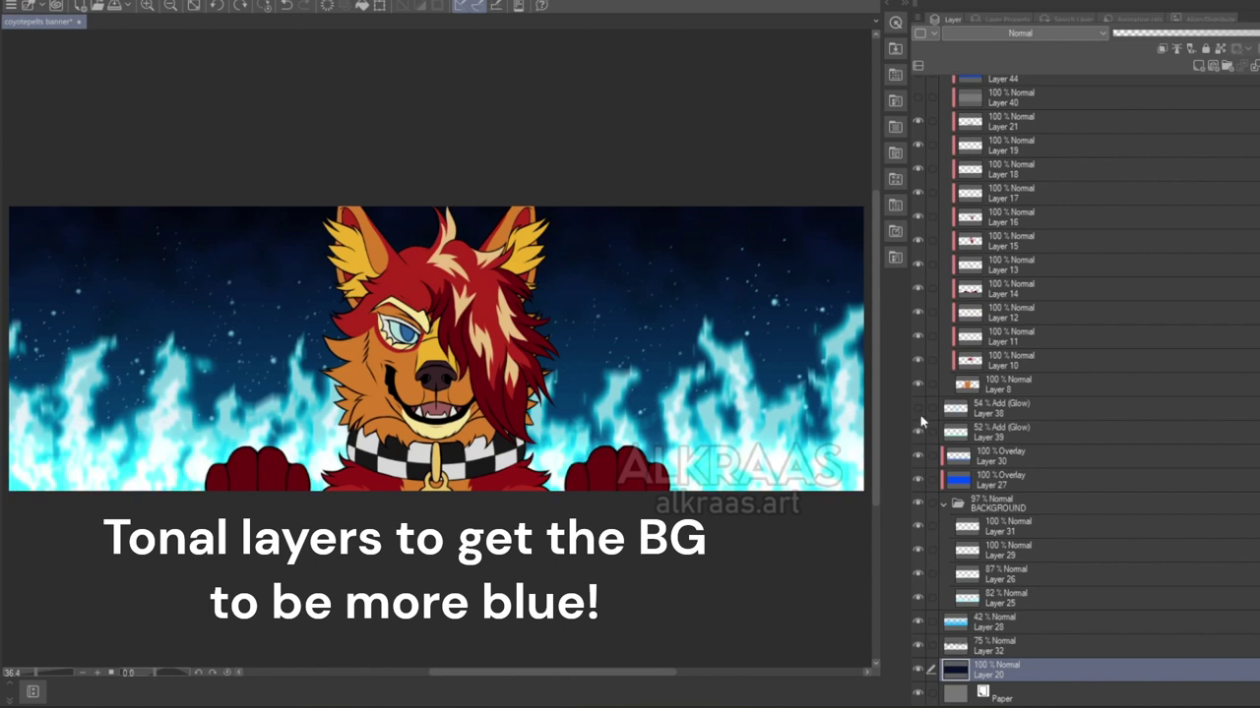
pyautogui.click(918, 408)
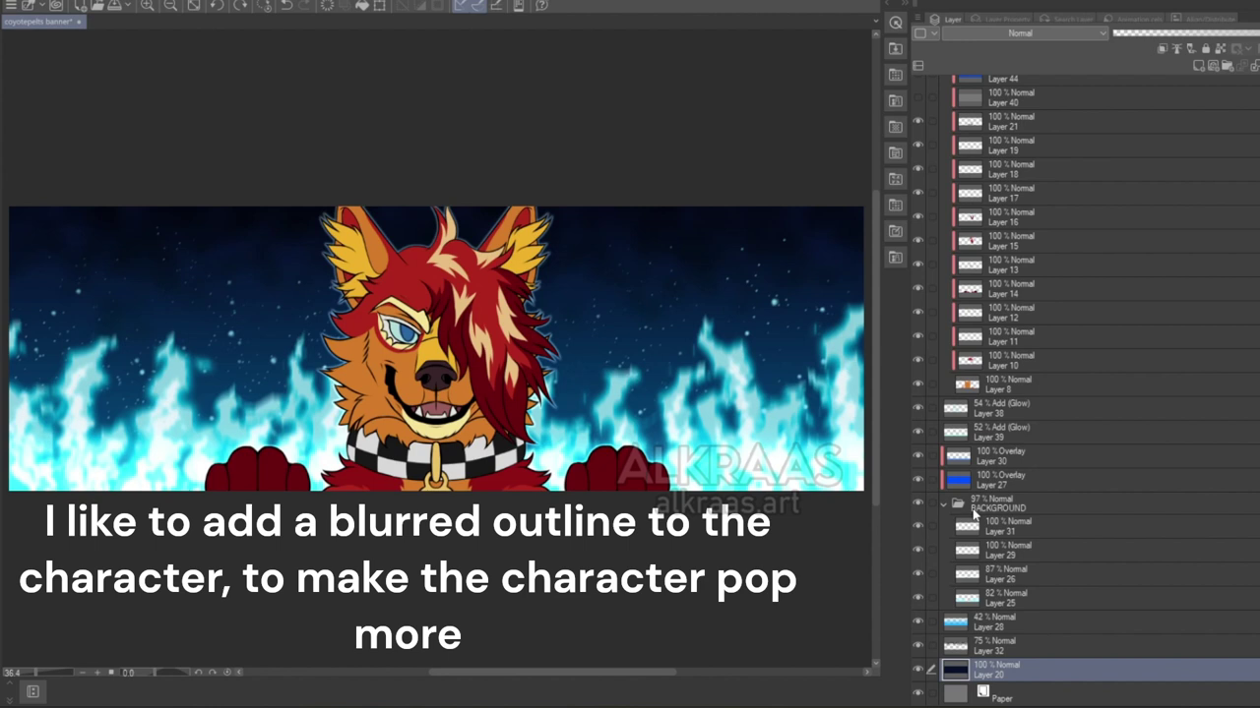
# Show the grey shading base on Layer 40 and the blue Multiply tone on Layer 44 over the character
pyautogui.scroll(5, 1072, 482)
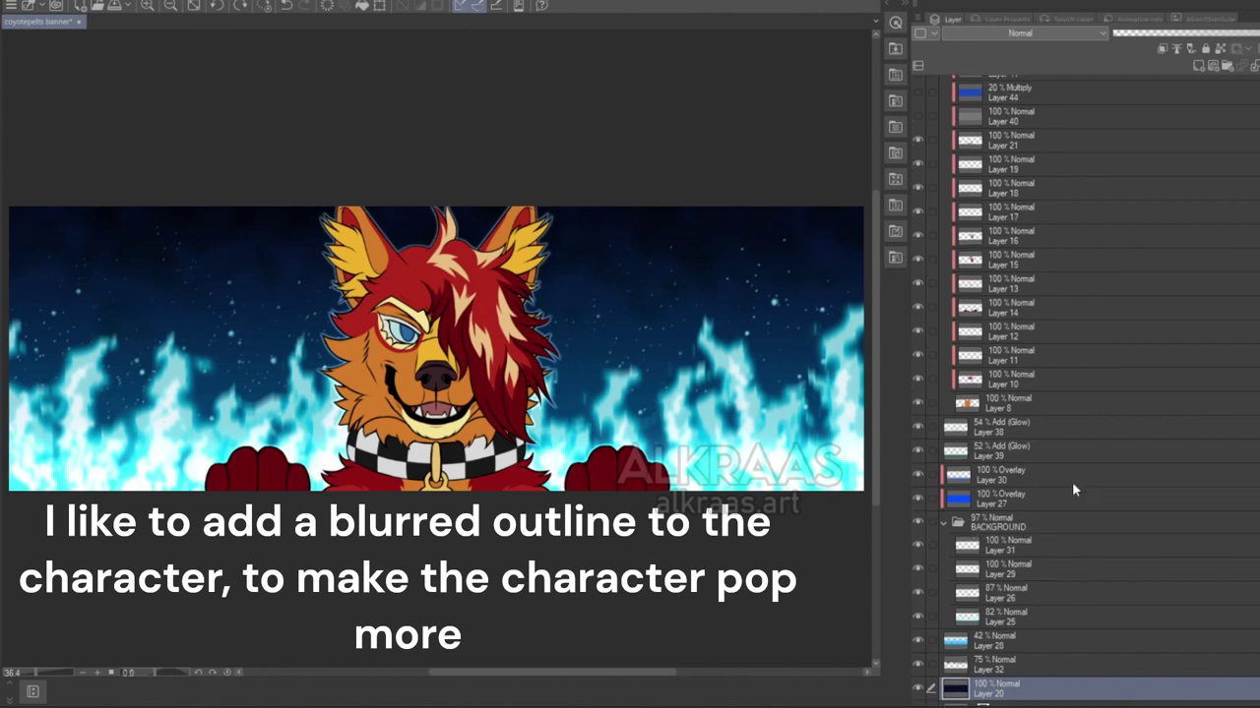
pyautogui.scroll(2, 1069, 474)
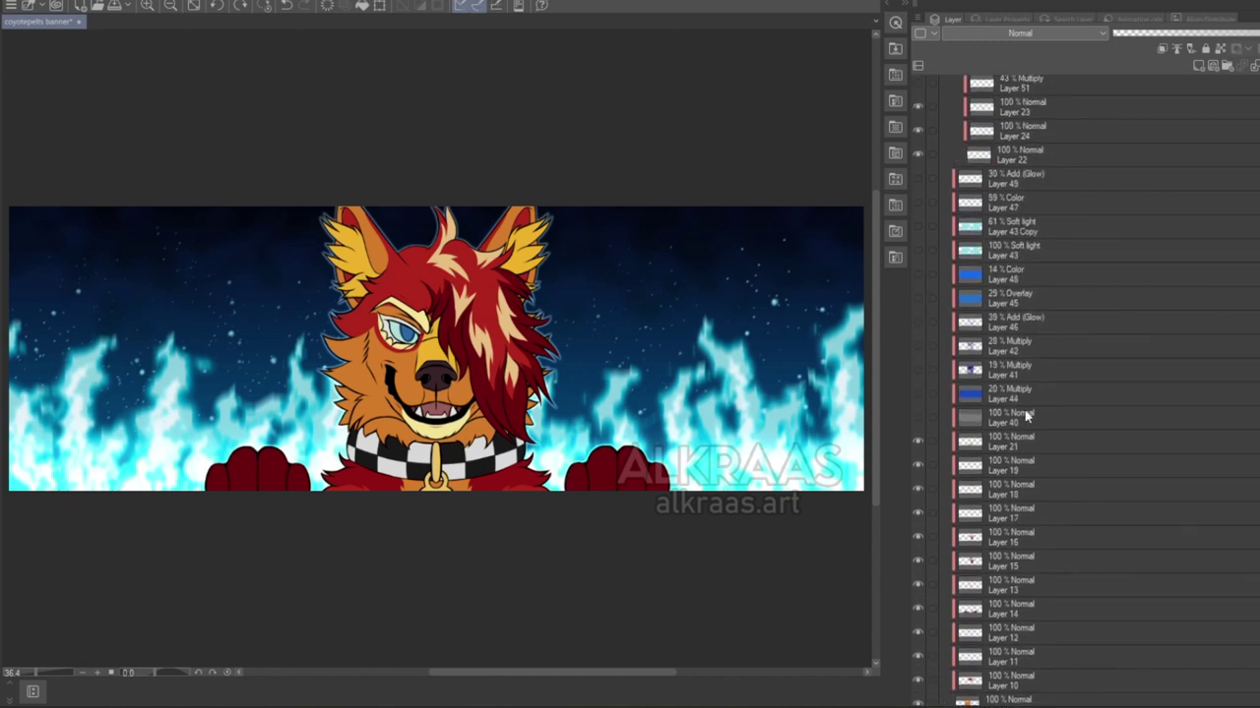
pyautogui.click(1036, 421)
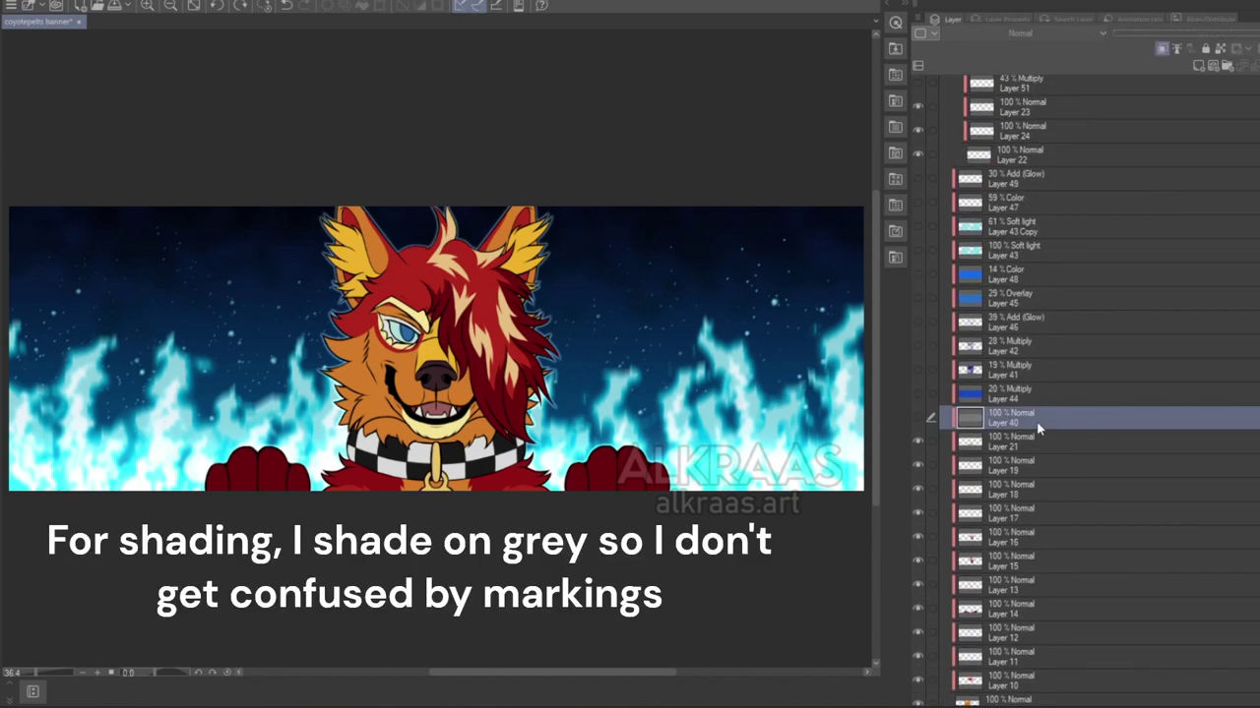
pyautogui.click(918, 418)
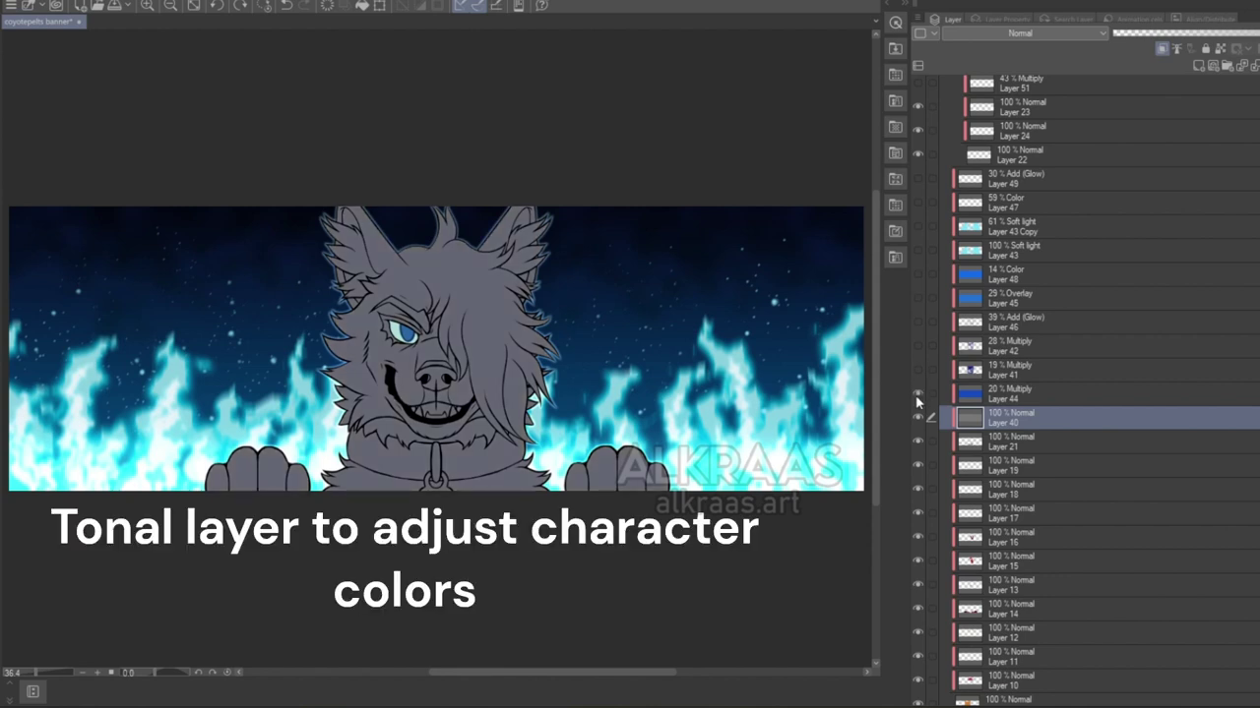
# Show the character's first and second cel shading on the Multiply Layers 41 and 42
pyautogui.scroll(2, 940, 418)
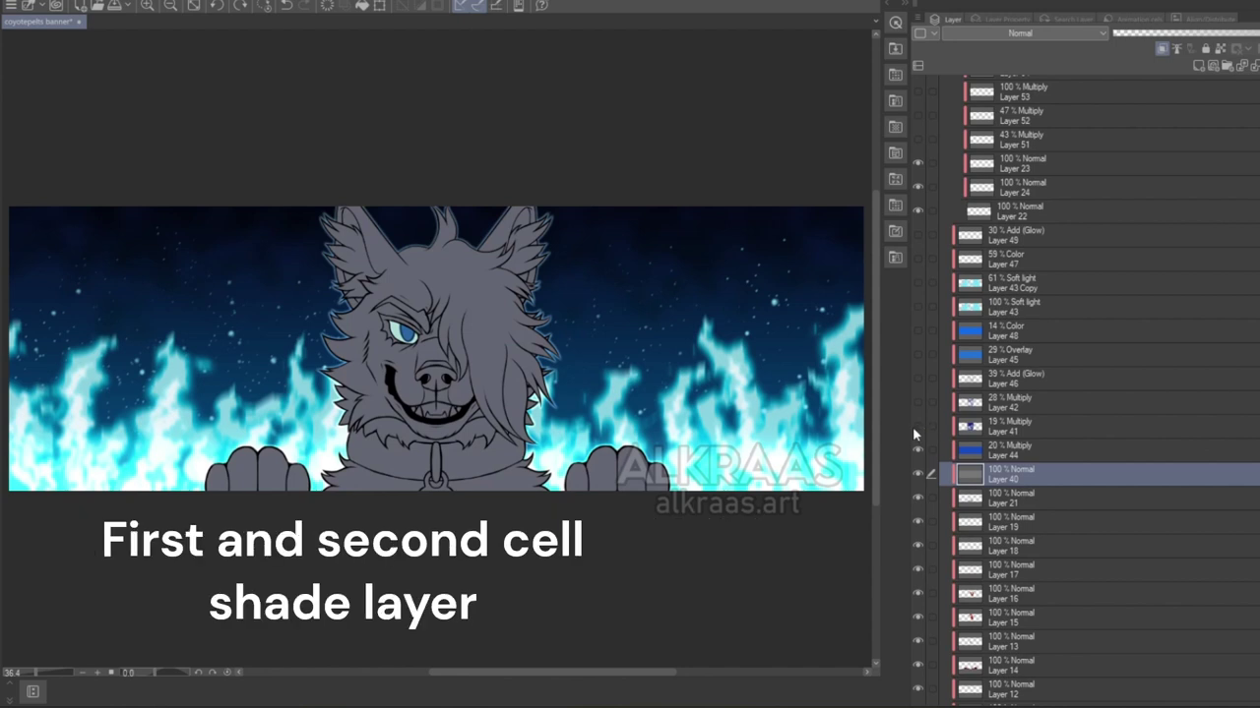
pyautogui.click(914, 426)
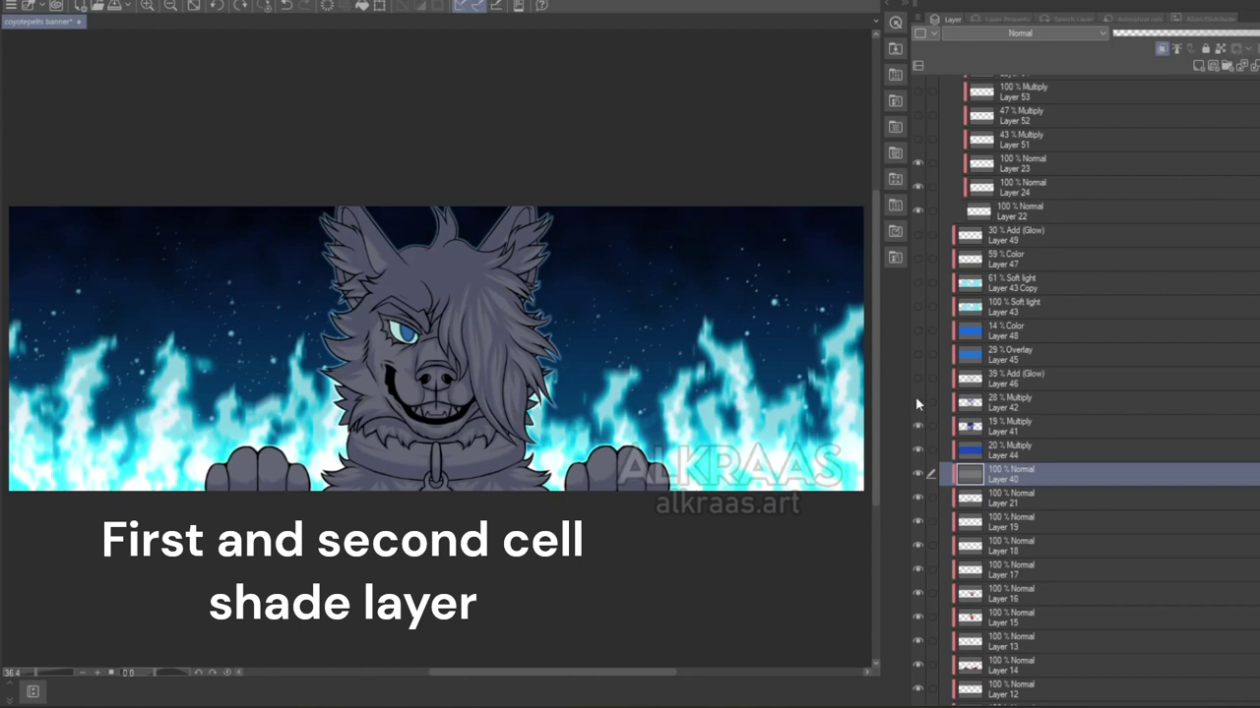
pyautogui.click(916, 403)
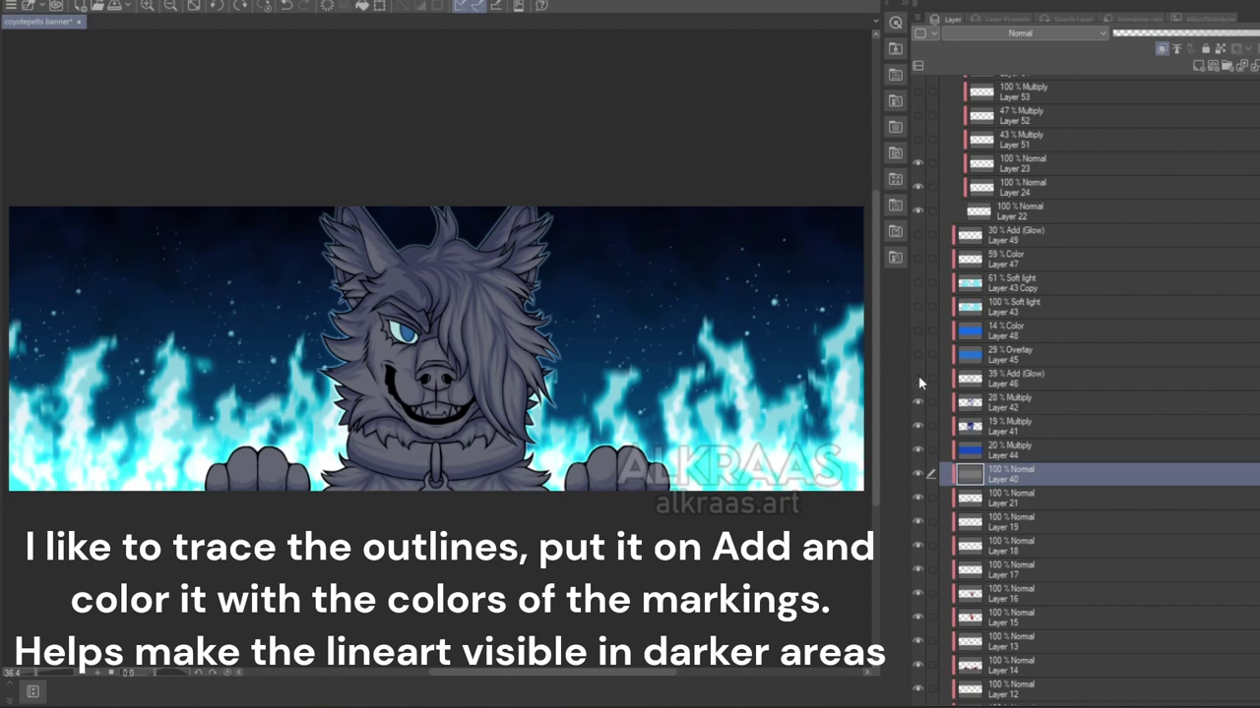
# Show the Add (Glow) outlines on Layer 46 and the blue tonal Layers 45 and 48, and hide the grey base Layer 40
pyautogui.click(918, 380)
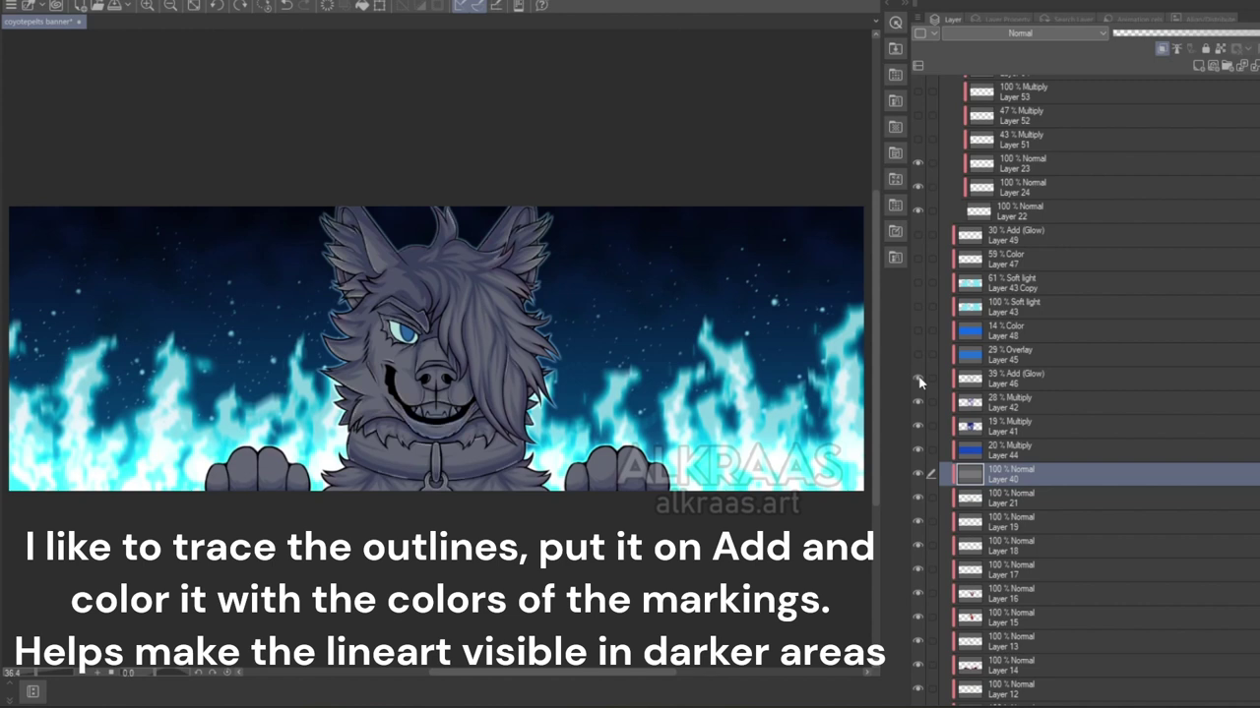
pyautogui.click(918, 476)
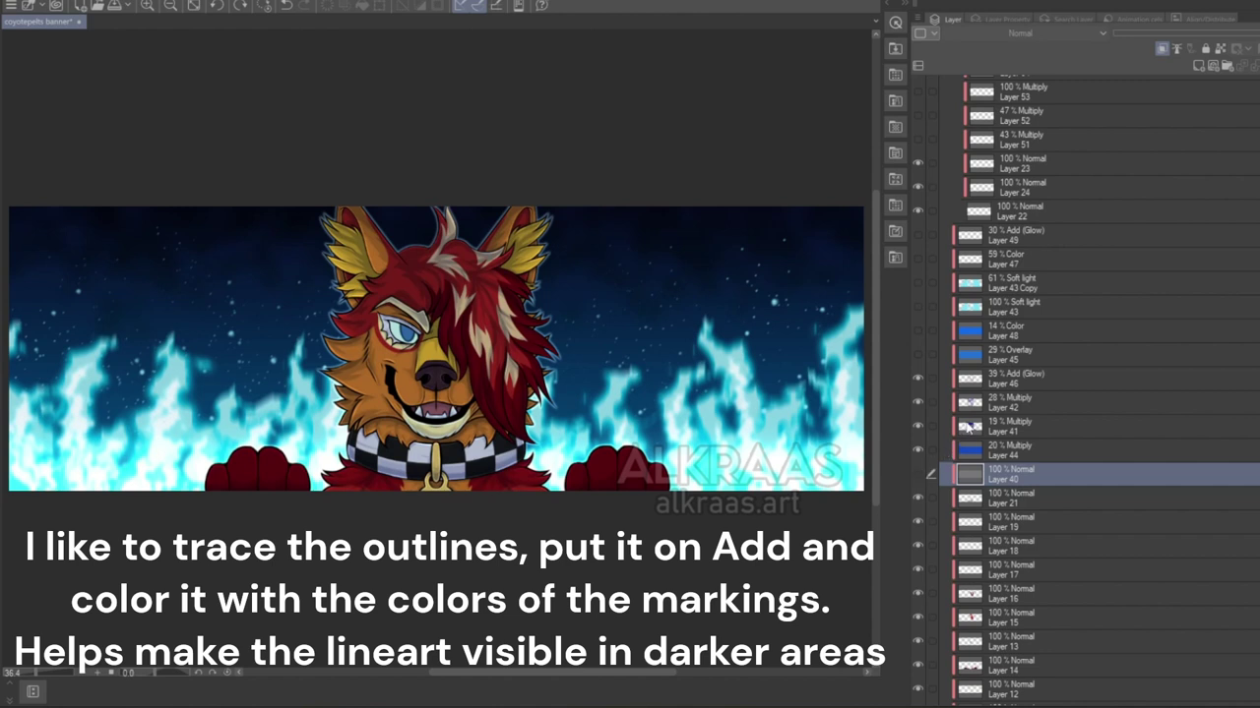
pyautogui.scroll(2, 967, 425)
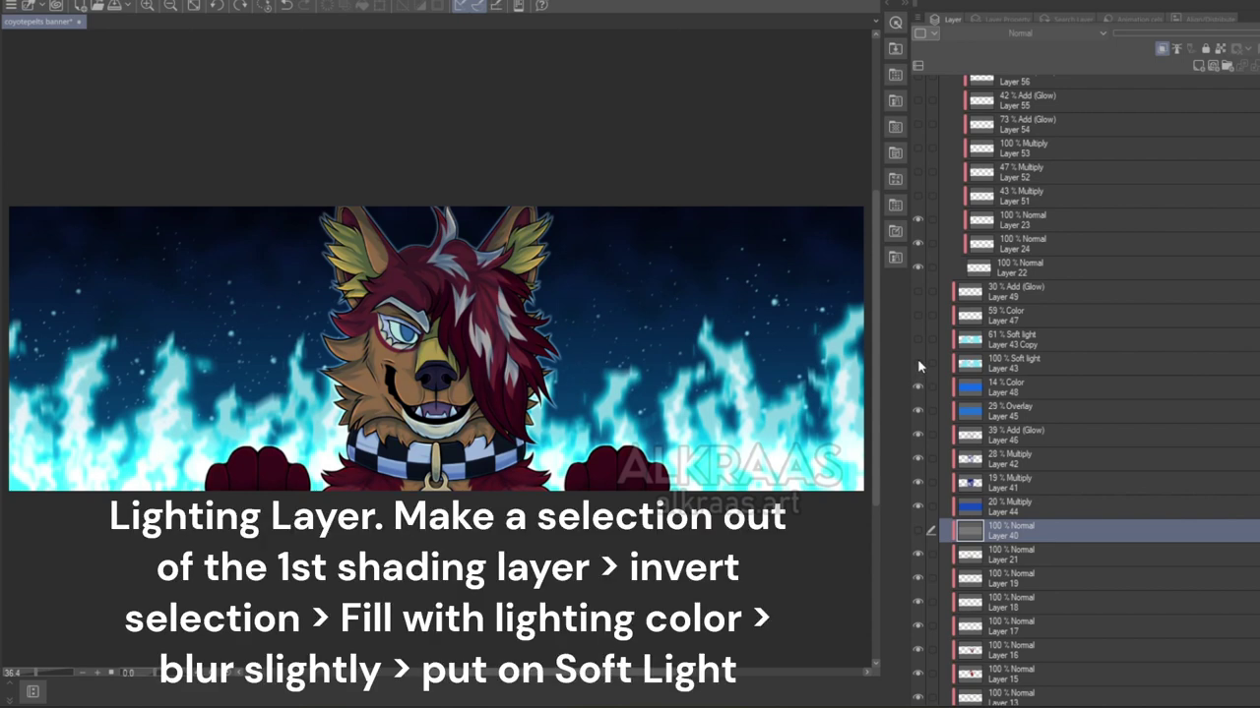
# Show the Soft light lighting on Layers 43 and 43 Copy, plus the Color Layer 47 and Add (Glow) Layer 49
pyautogui.click(918, 364)
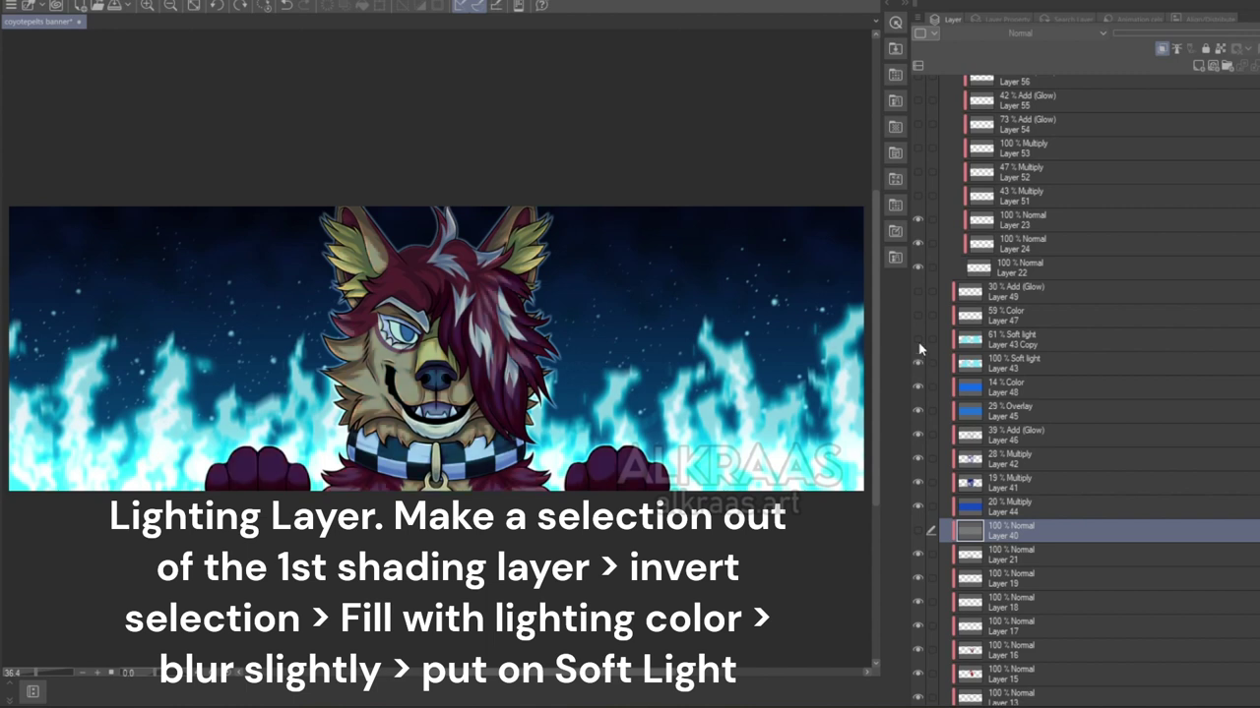
pyautogui.click(919, 344)
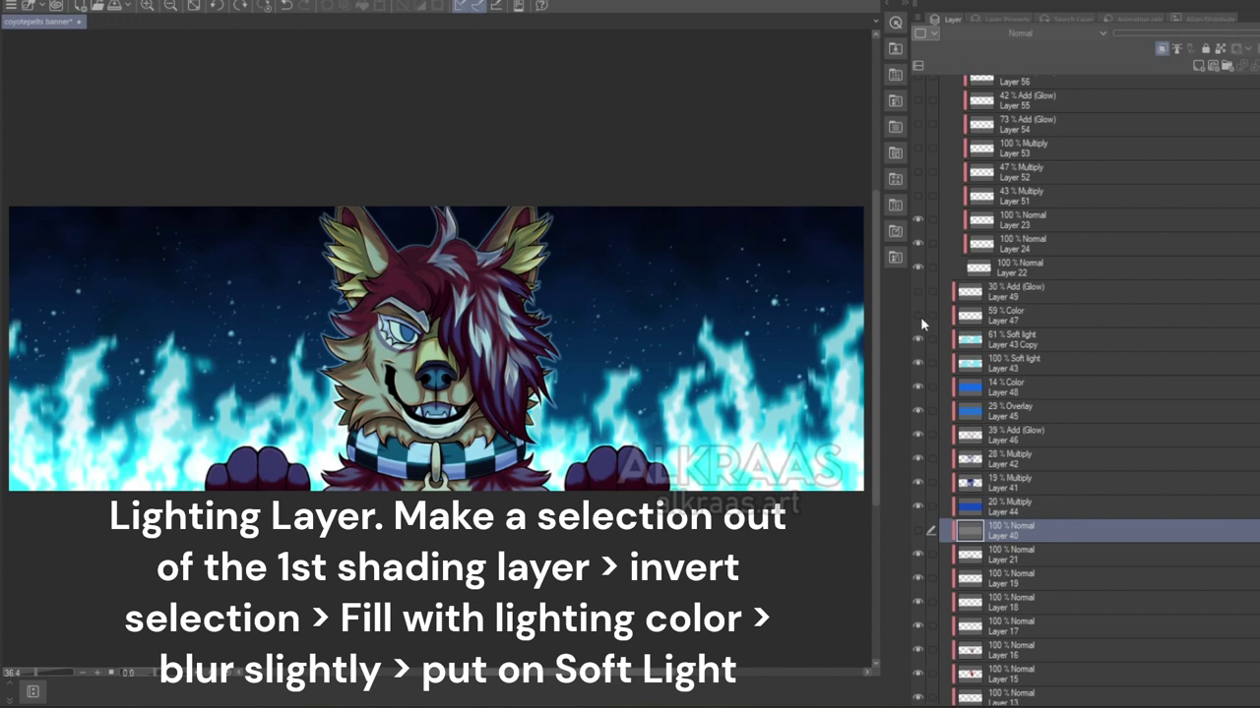
pyautogui.click(919, 315)
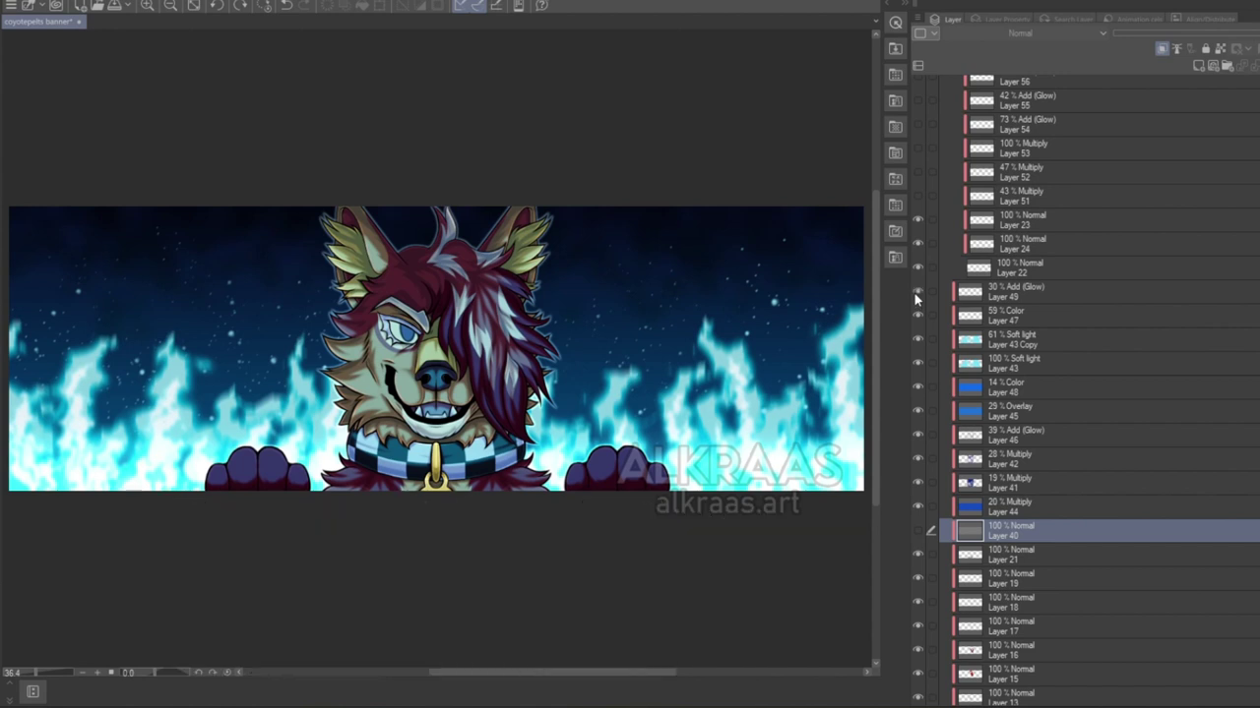
# Select the EYES folder and show its eye shading and highlights on Layers 51 to 59 and Layer 63
pyautogui.scroll(1, 957, 445)
pyautogui.scroll(5, 957, 445)
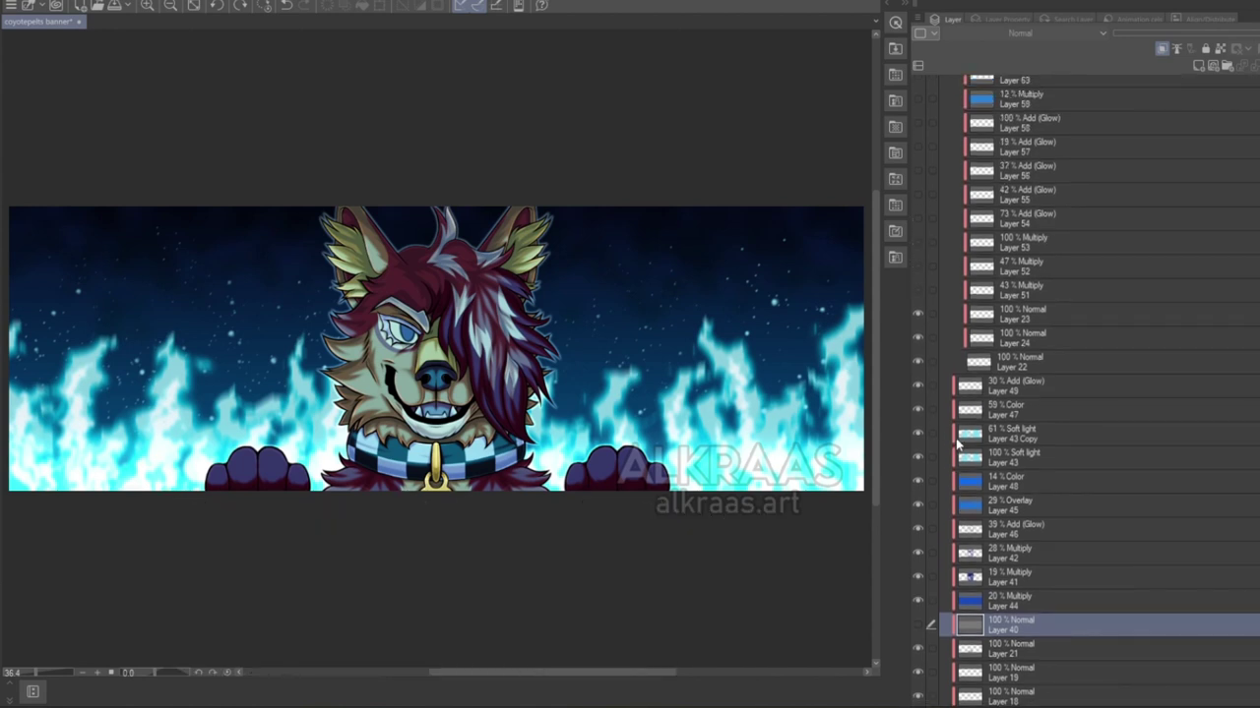
pyautogui.scroll(1, 956, 437)
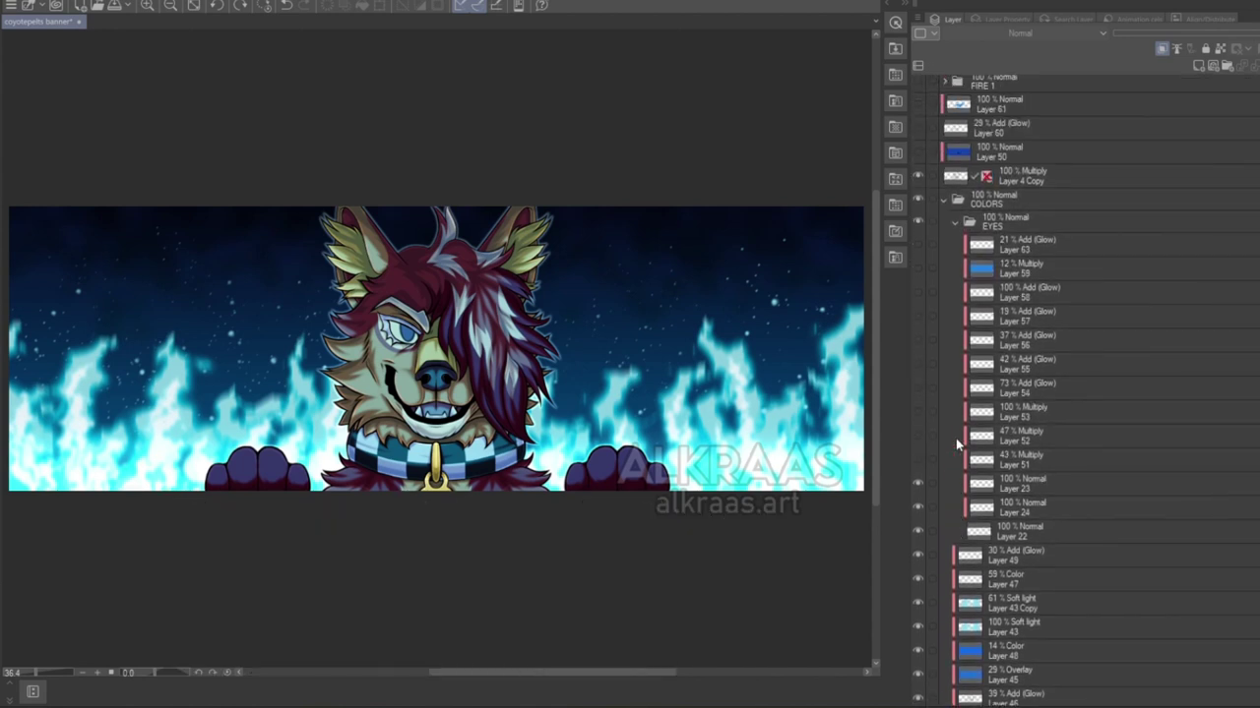
pyautogui.click(1033, 226)
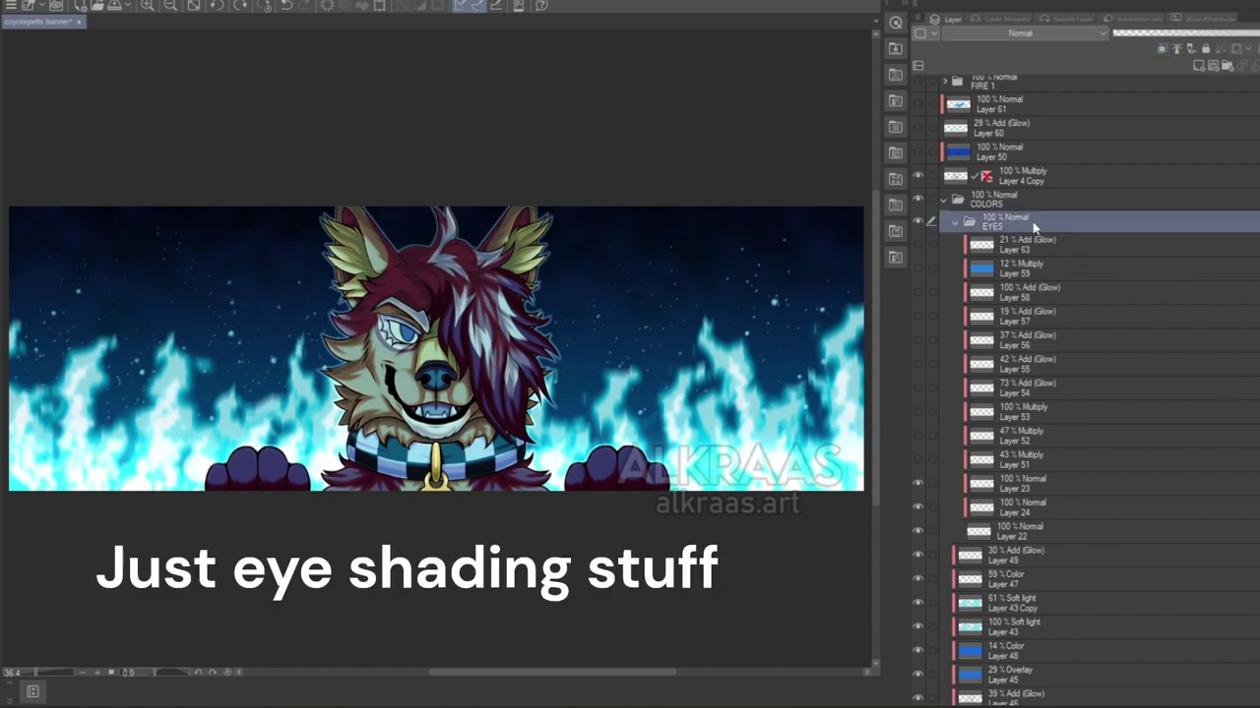
pyautogui.click(919, 436)
pyautogui.click(919, 414)
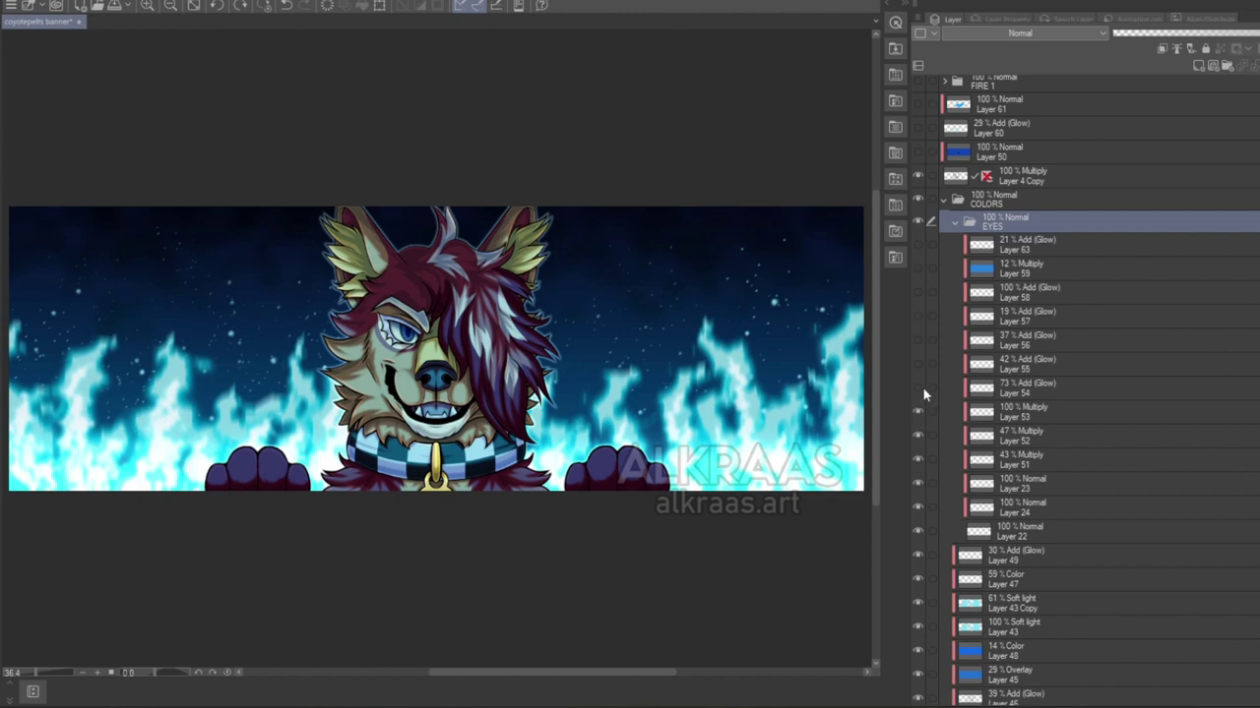
pyautogui.click(917, 388)
pyautogui.click(921, 290)
pyautogui.click(915, 267)
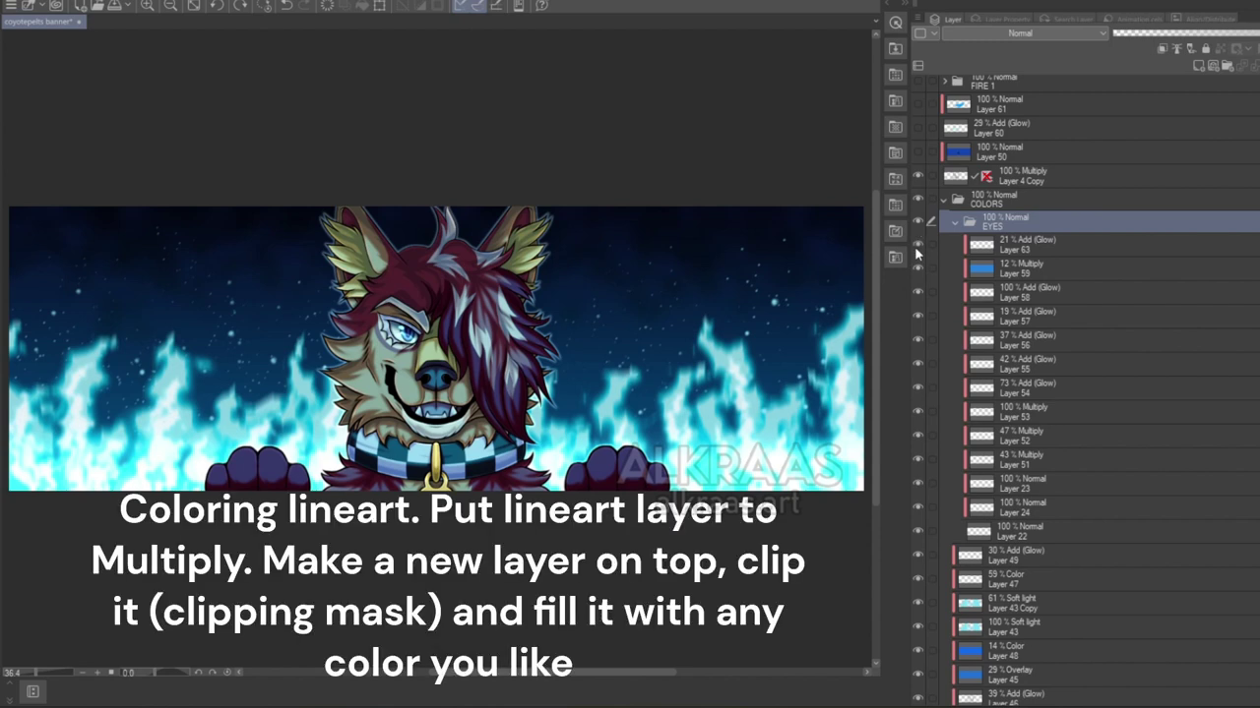
# Show the lineart colour on Layer 50 and the fire on Layers 33, 34 and 35 in the FIRE 1 folder
pyautogui.scroll(3, 982, 311)
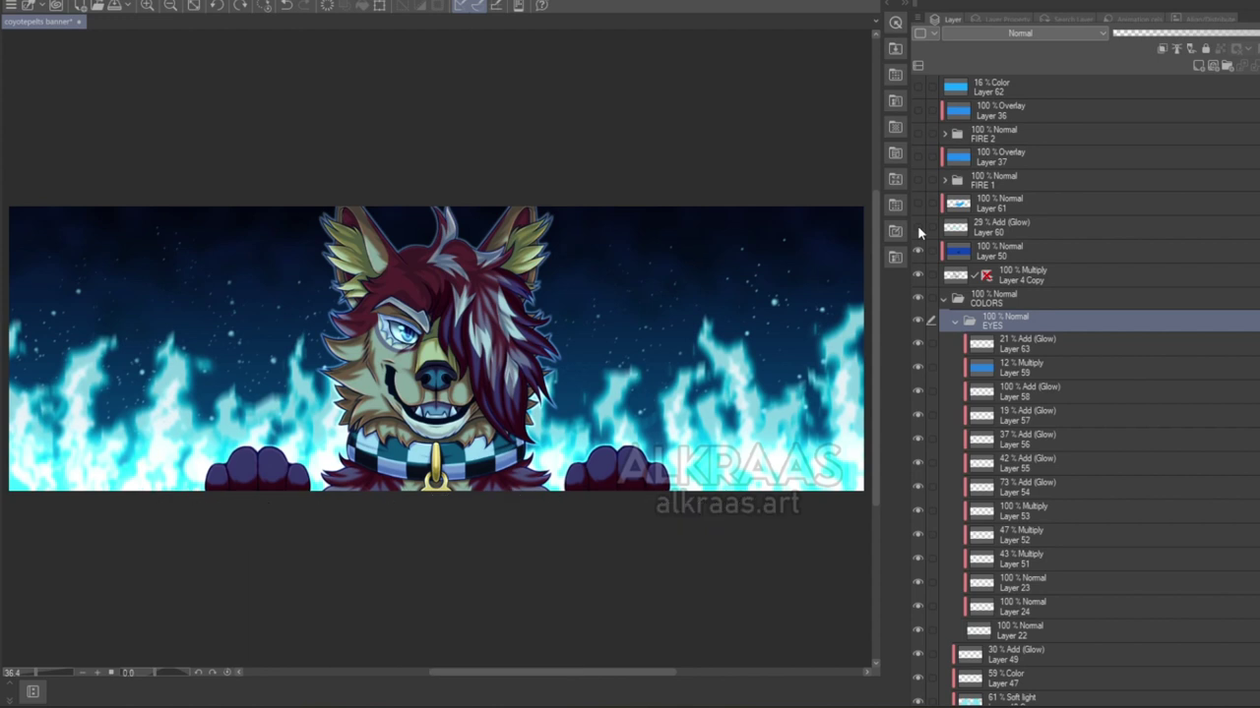
pyautogui.click(944, 181)
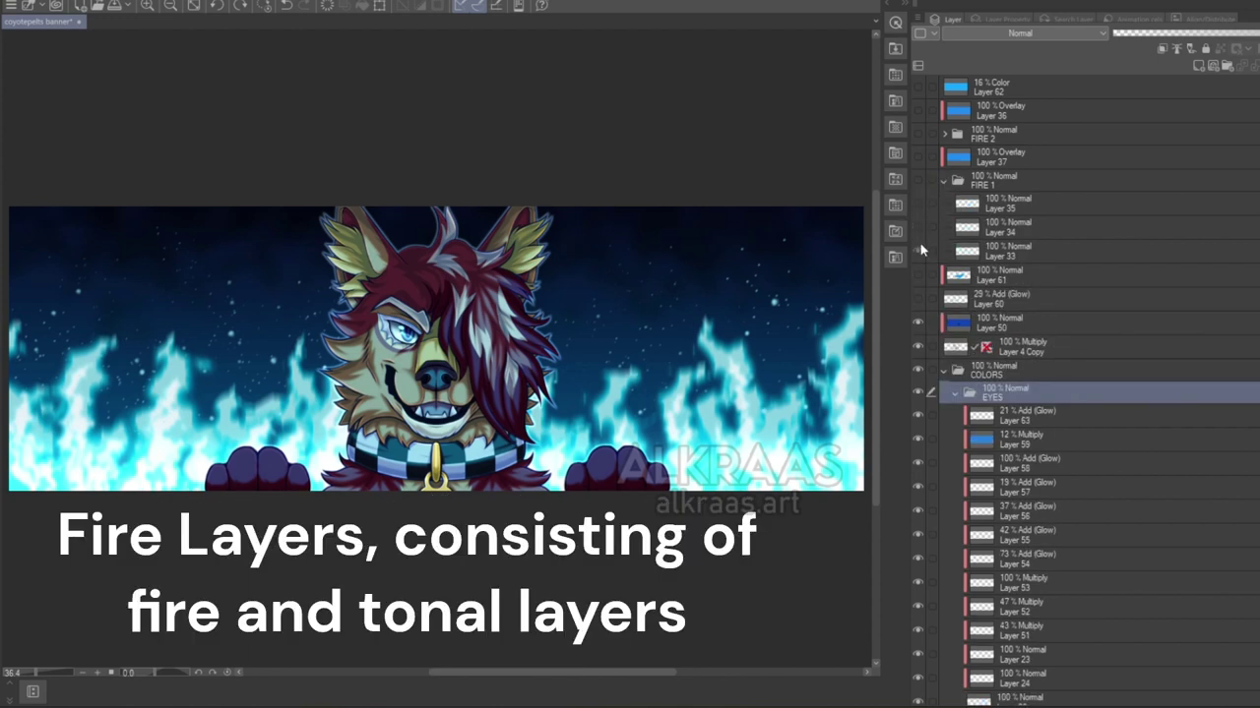
pyautogui.click(1019, 177)
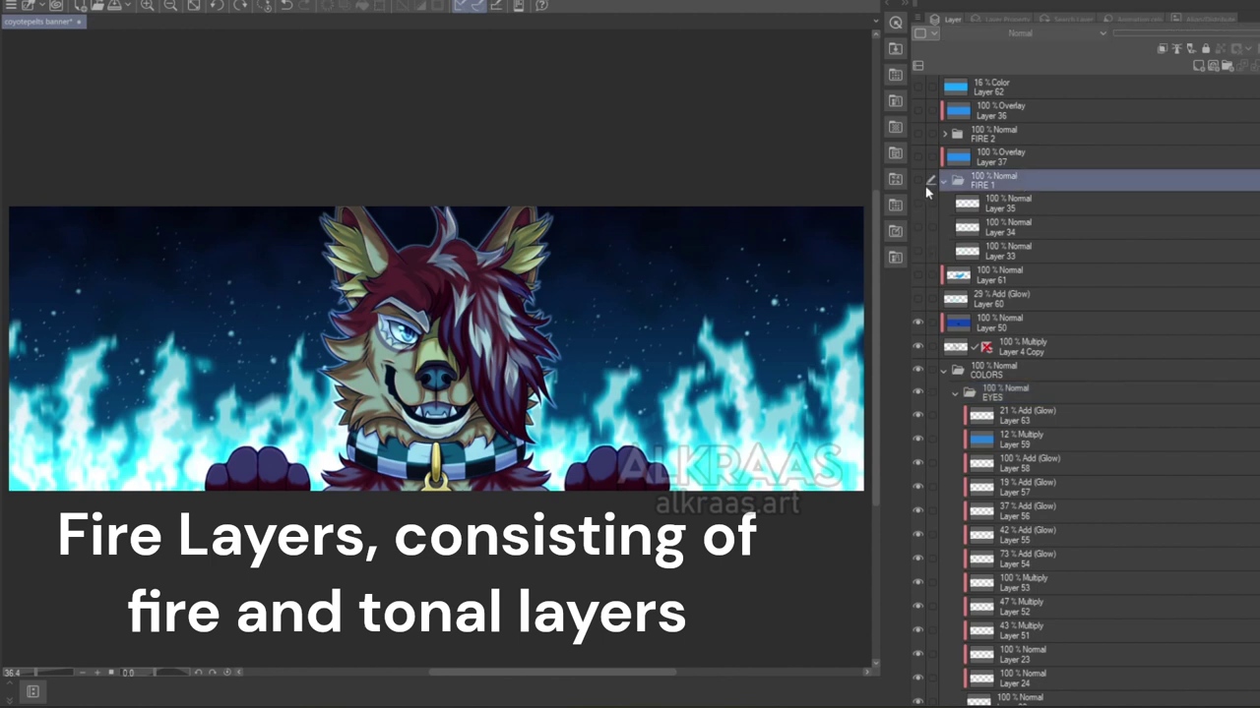
pyautogui.click(918, 252)
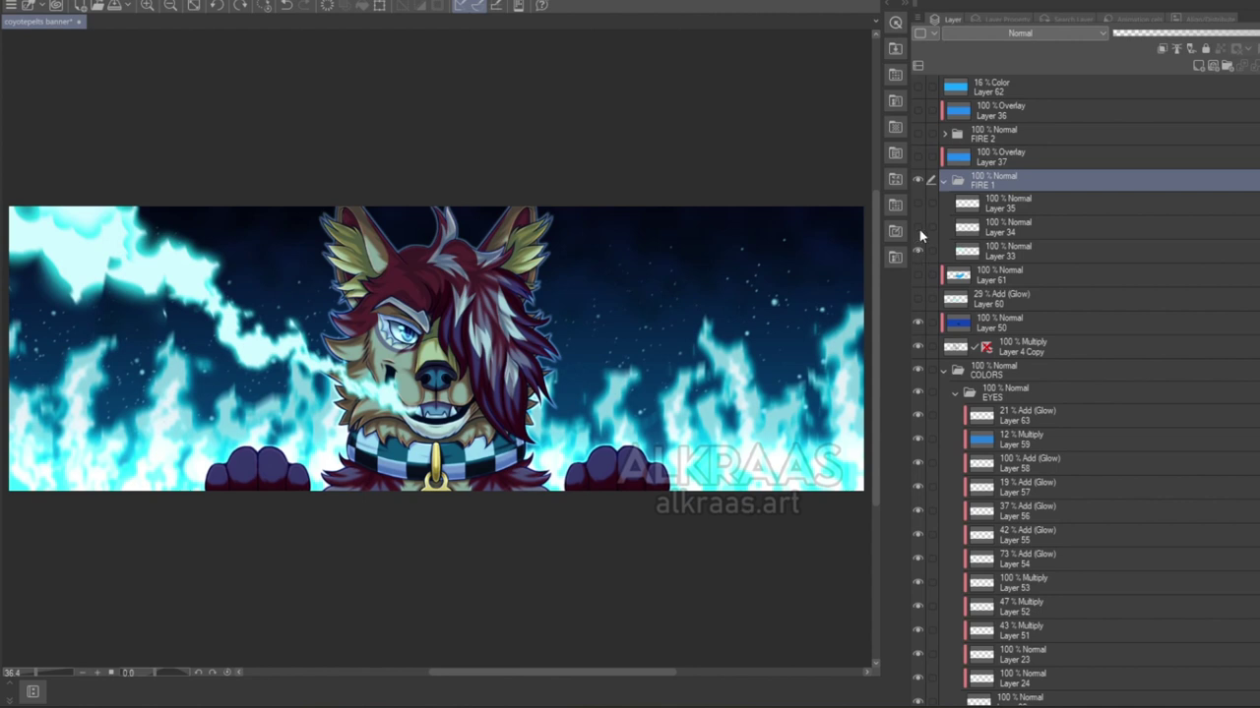
pyautogui.click(917, 228)
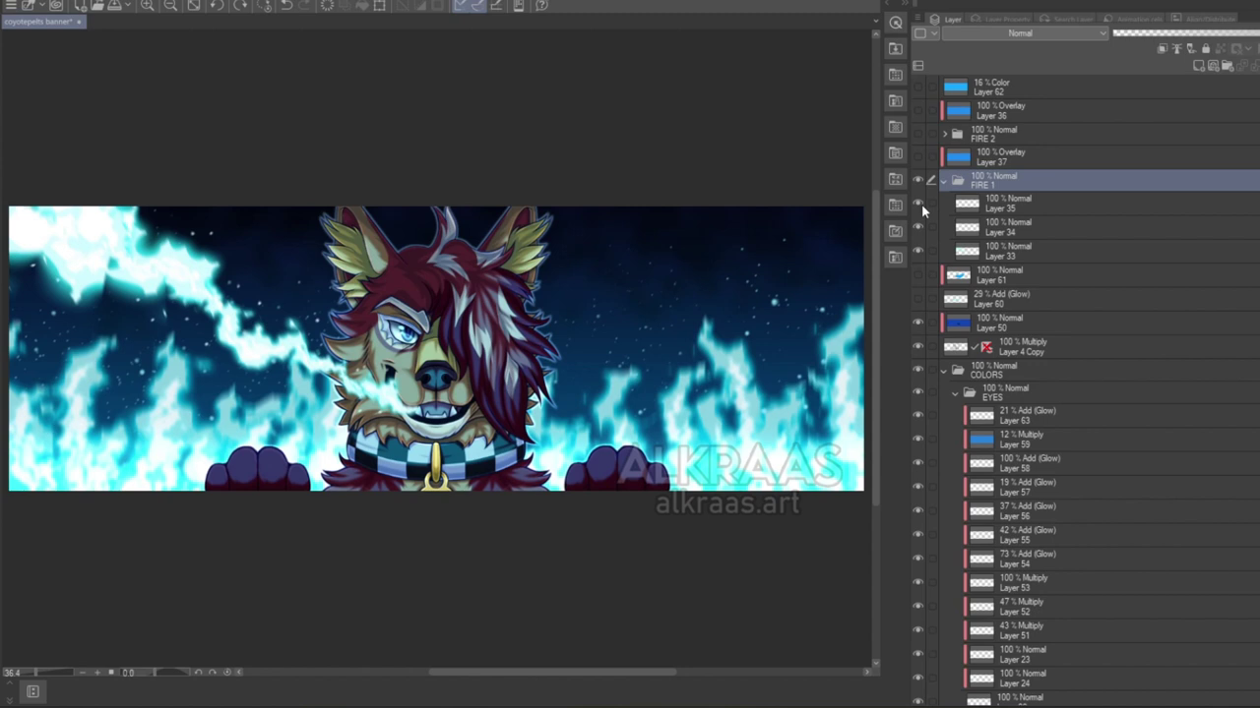
# Show the fire on Layers 33 Copy, 34 Copy and 35 Copy in FIRE 2, plus Overlay Layers 36 and 37 and Add (Glow) Layer 60
pyautogui.click(944, 137)
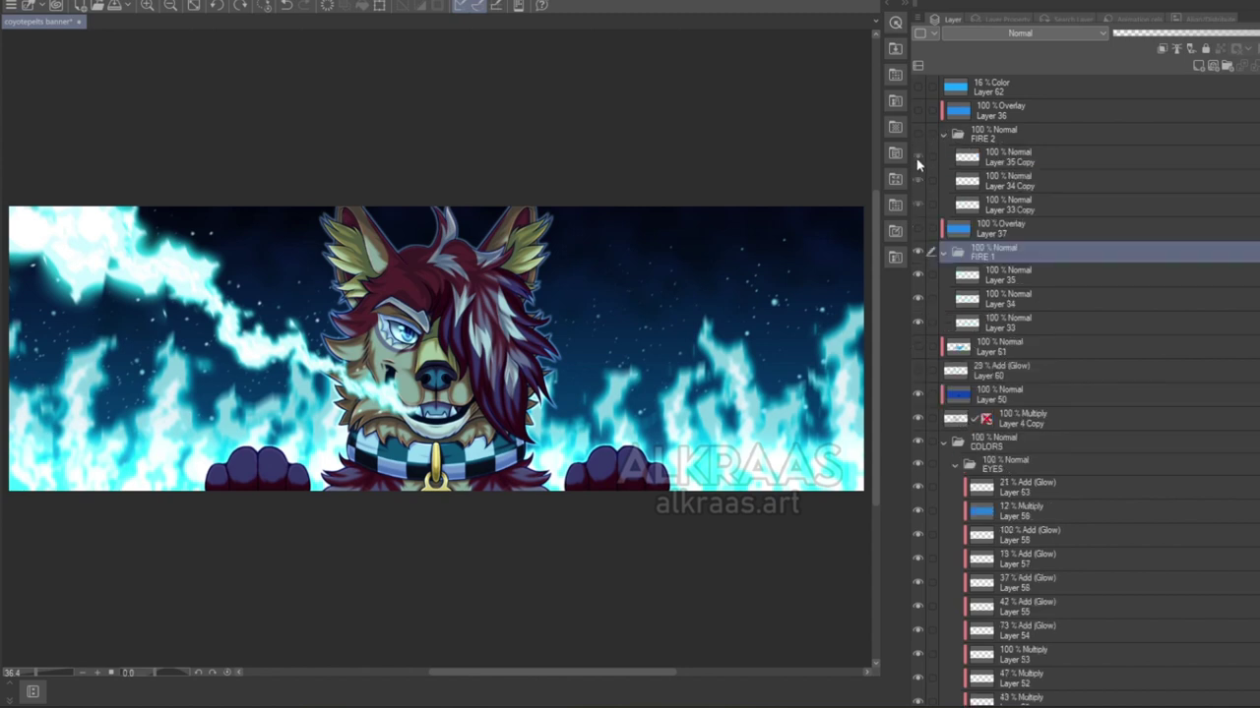
pyautogui.click(1013, 226)
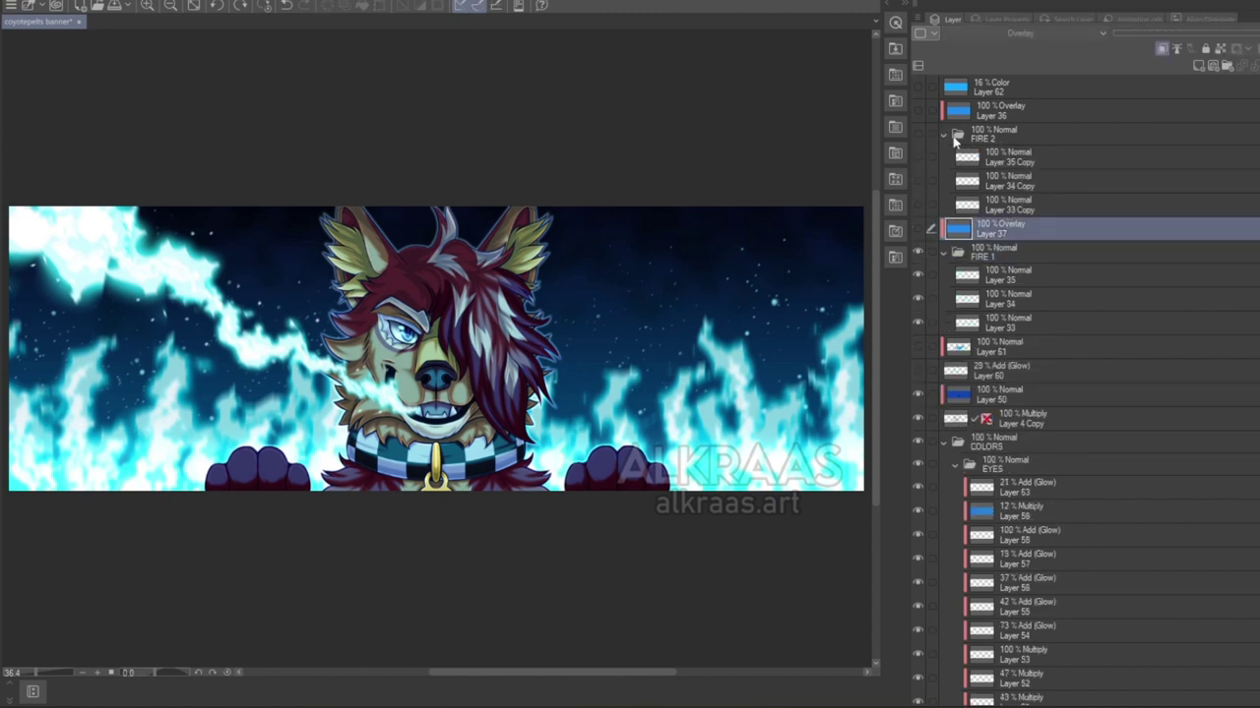
pyautogui.click(1003, 205)
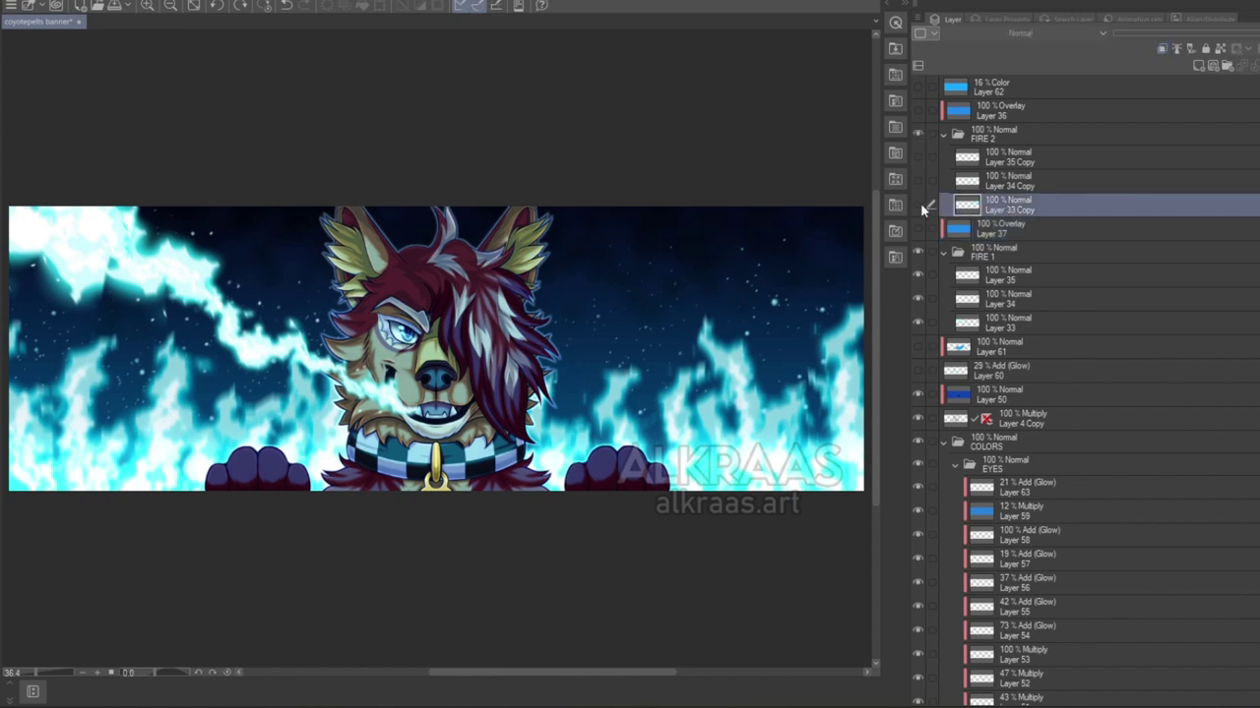
pyautogui.click(919, 203)
pyautogui.click(917, 181)
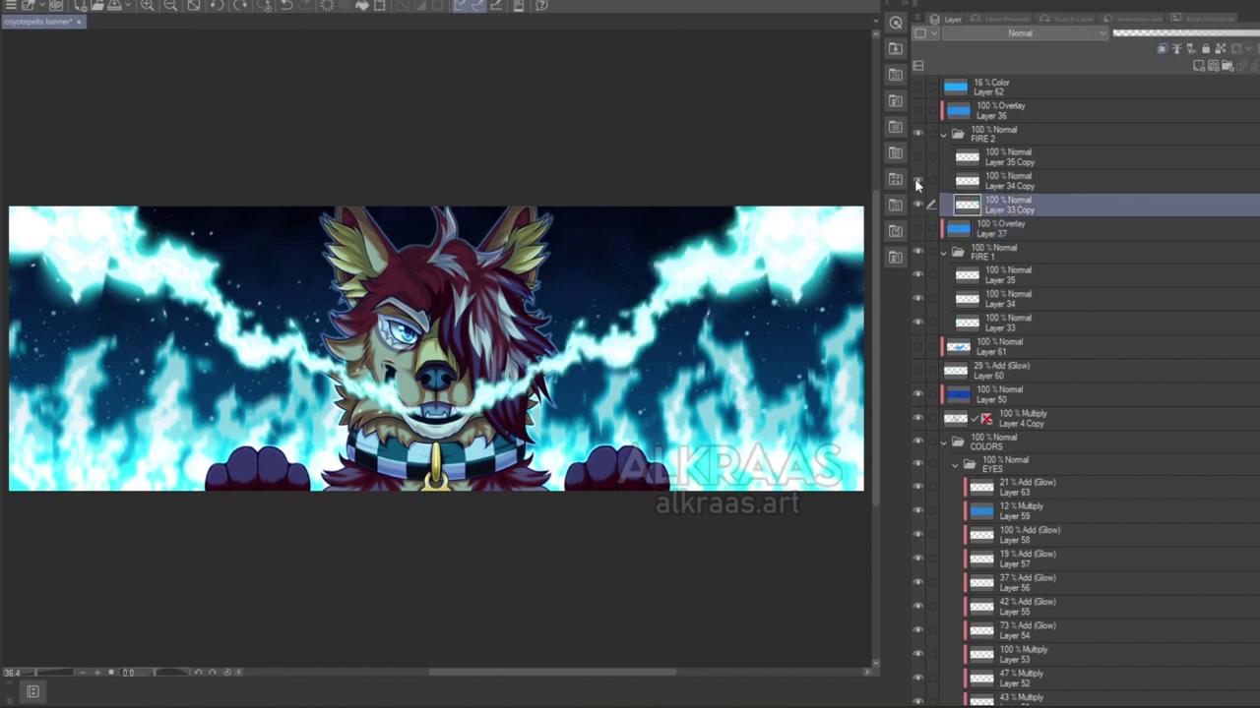
pyautogui.click(917, 110)
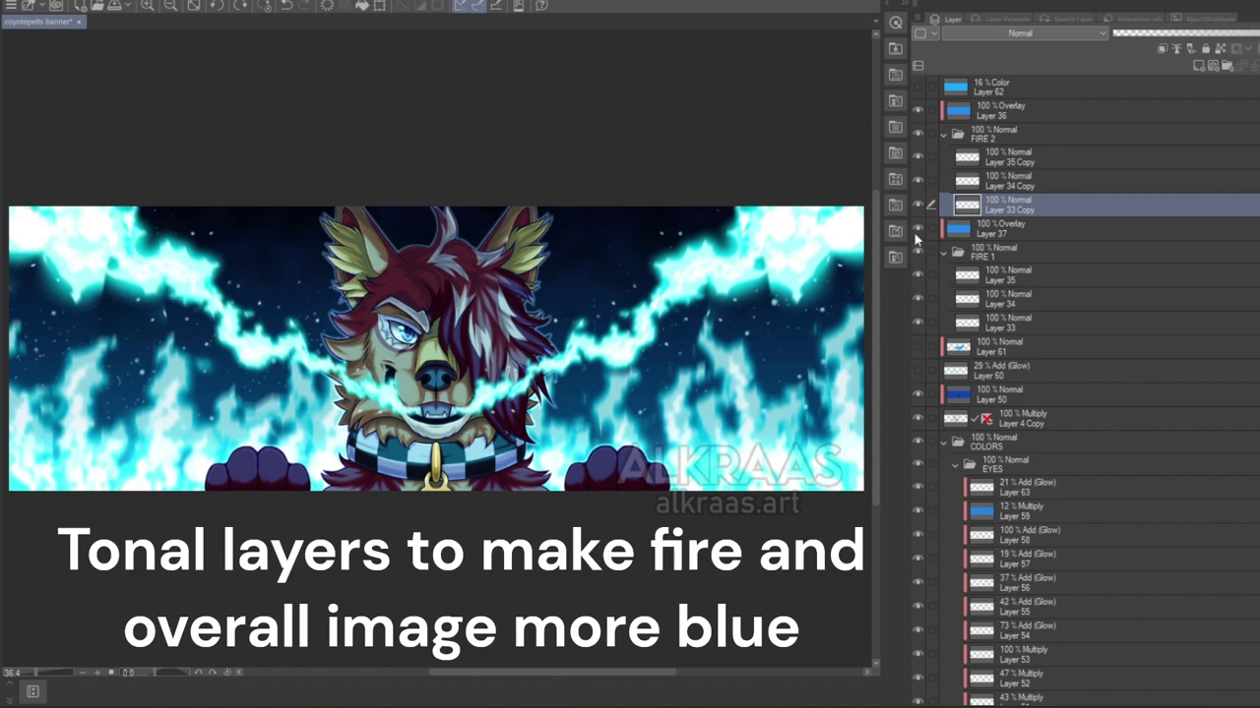
pyautogui.click(920, 369)
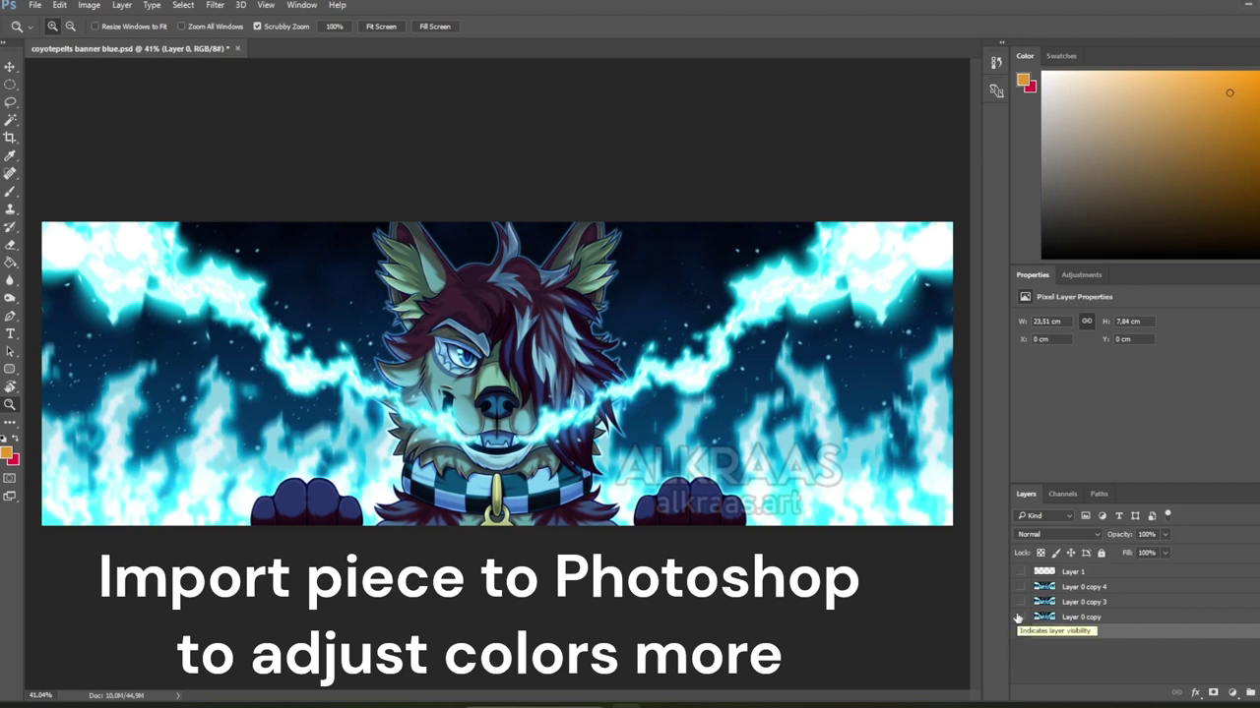
# In Photoshop, show the colour adjustment layers Layer 0 copy, Layer 0 copy 3 and Layer 0 copy 4, and select Layer 0 copy 4
pyautogui.click(1019, 616)
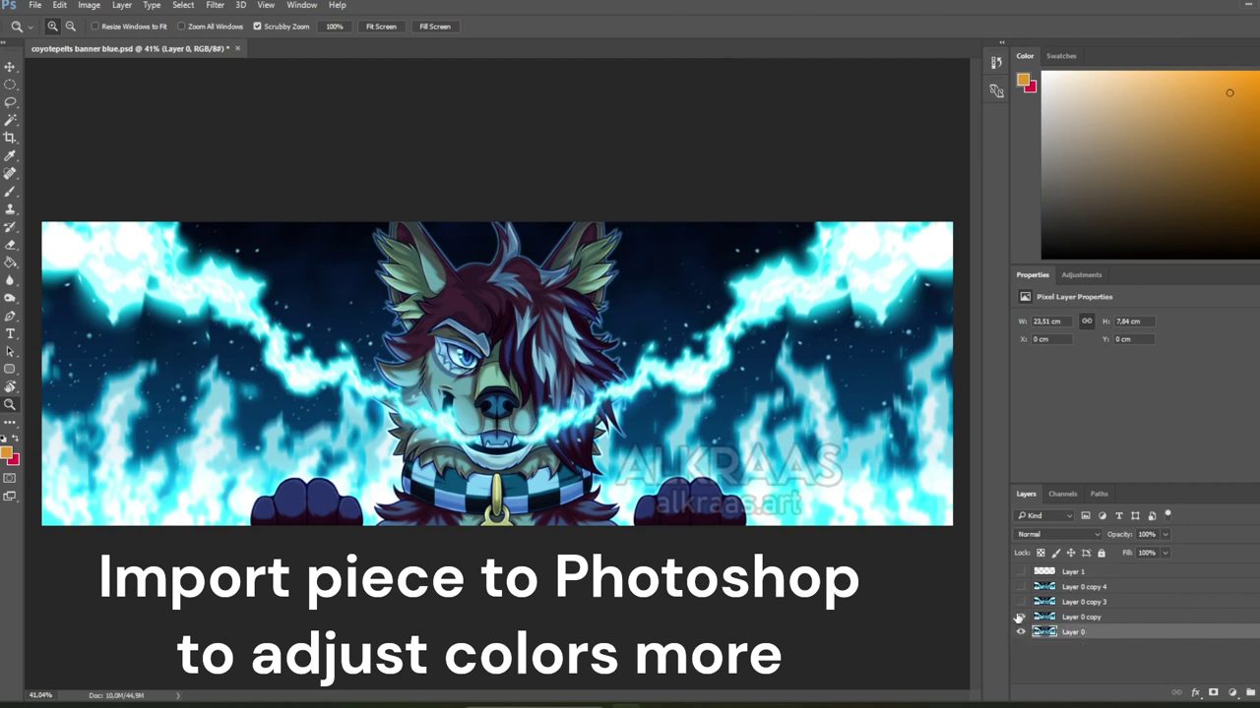
pyautogui.click(1082, 617)
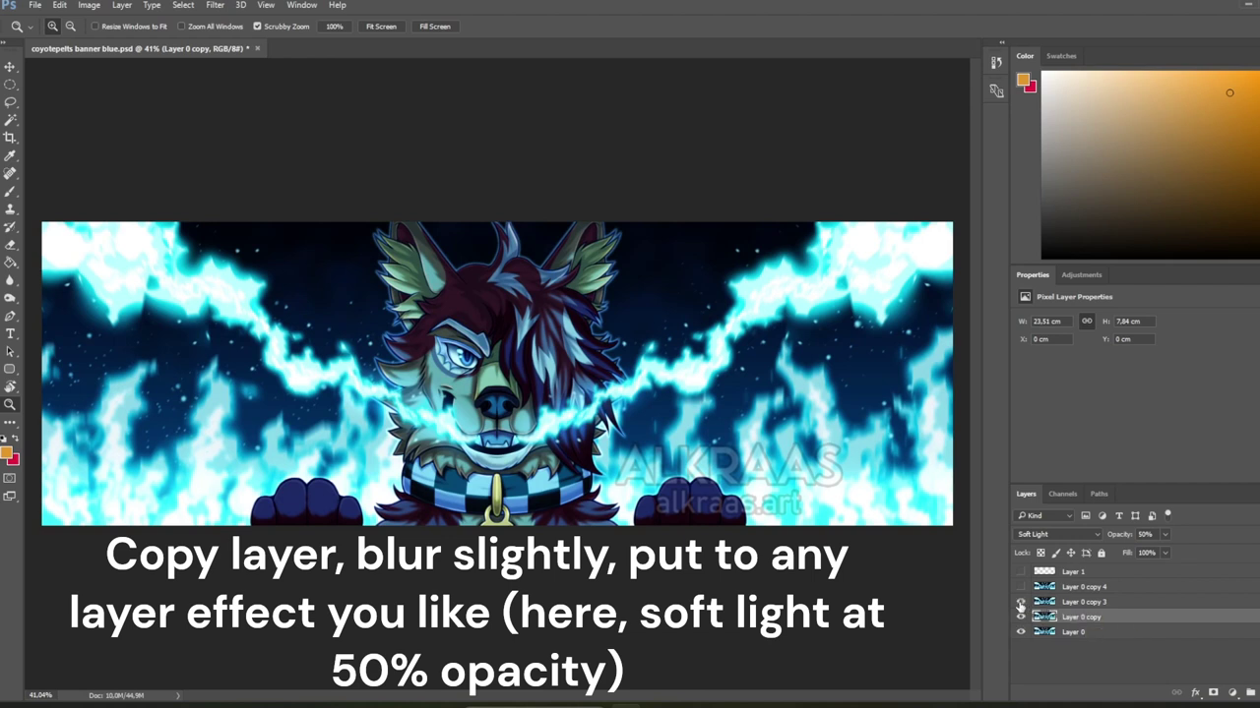
pyautogui.click(1091, 602)
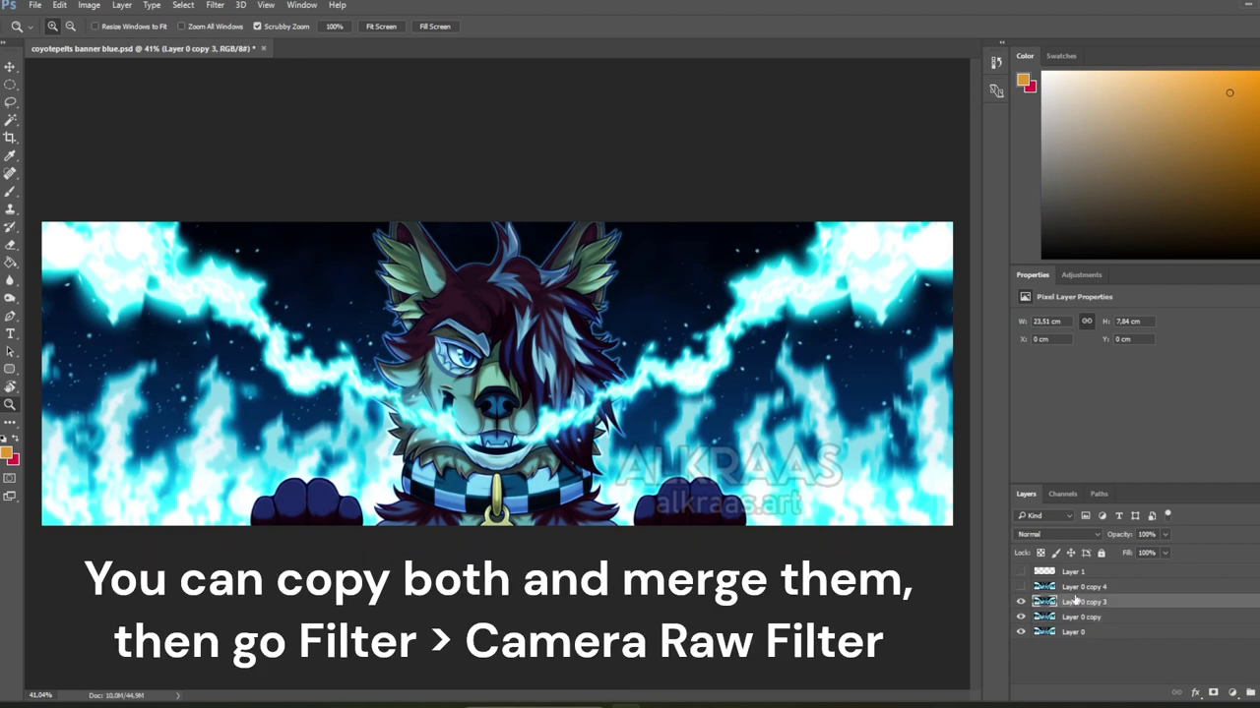
pyautogui.click(1020, 587)
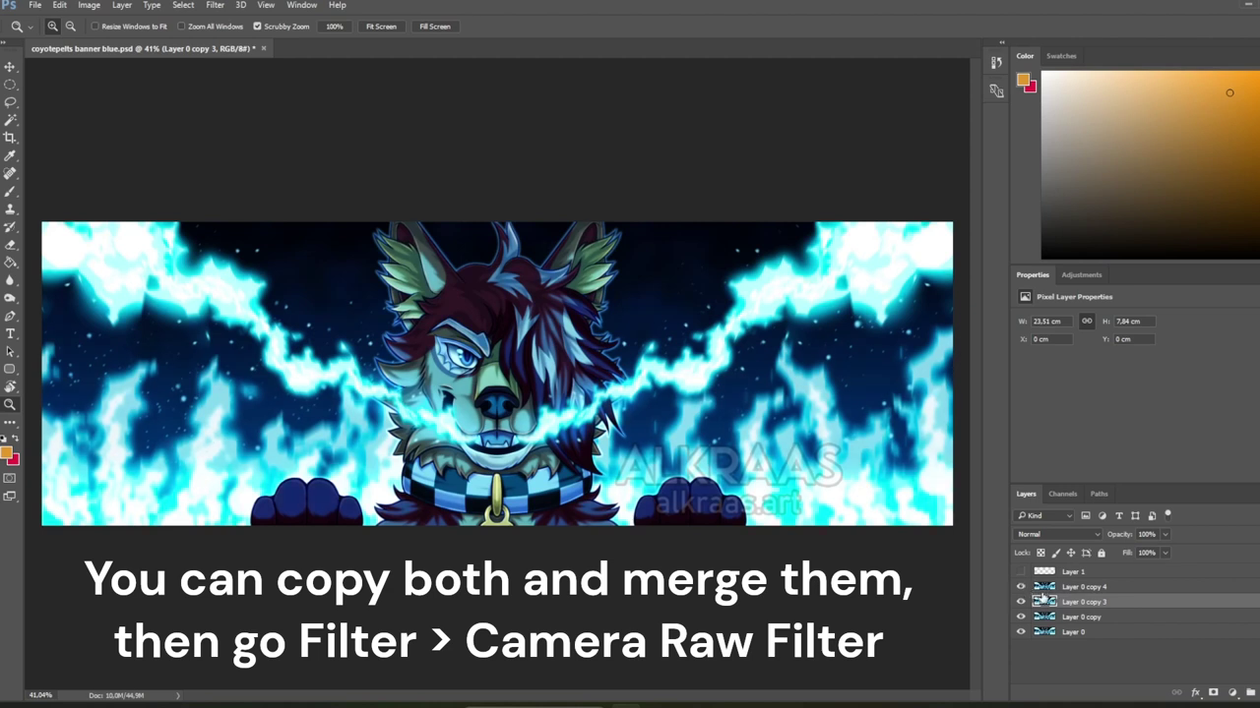
pyautogui.click(1130, 588)
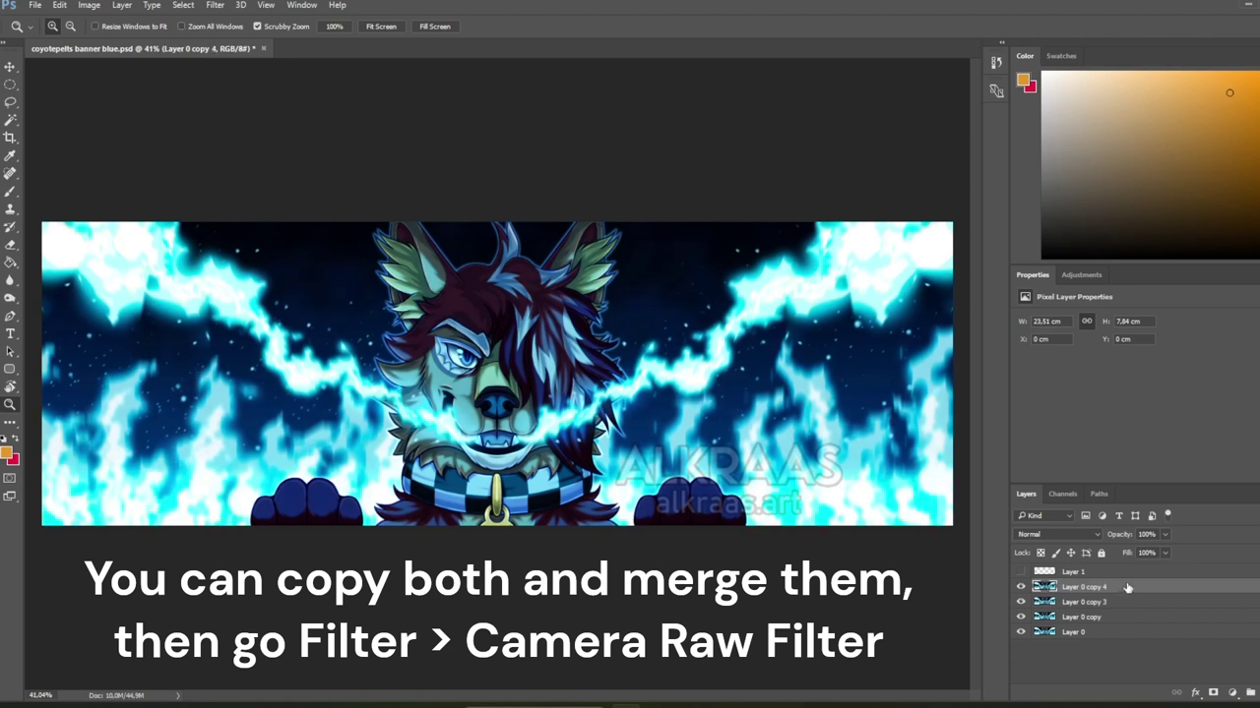
# Try the Camera Raw Filter on Layer 0 copy 4 with Temperature +2, Tint +12, Exposure +0,40, Contrast +18 and Saturation +8
pyautogui.click(214, 4)
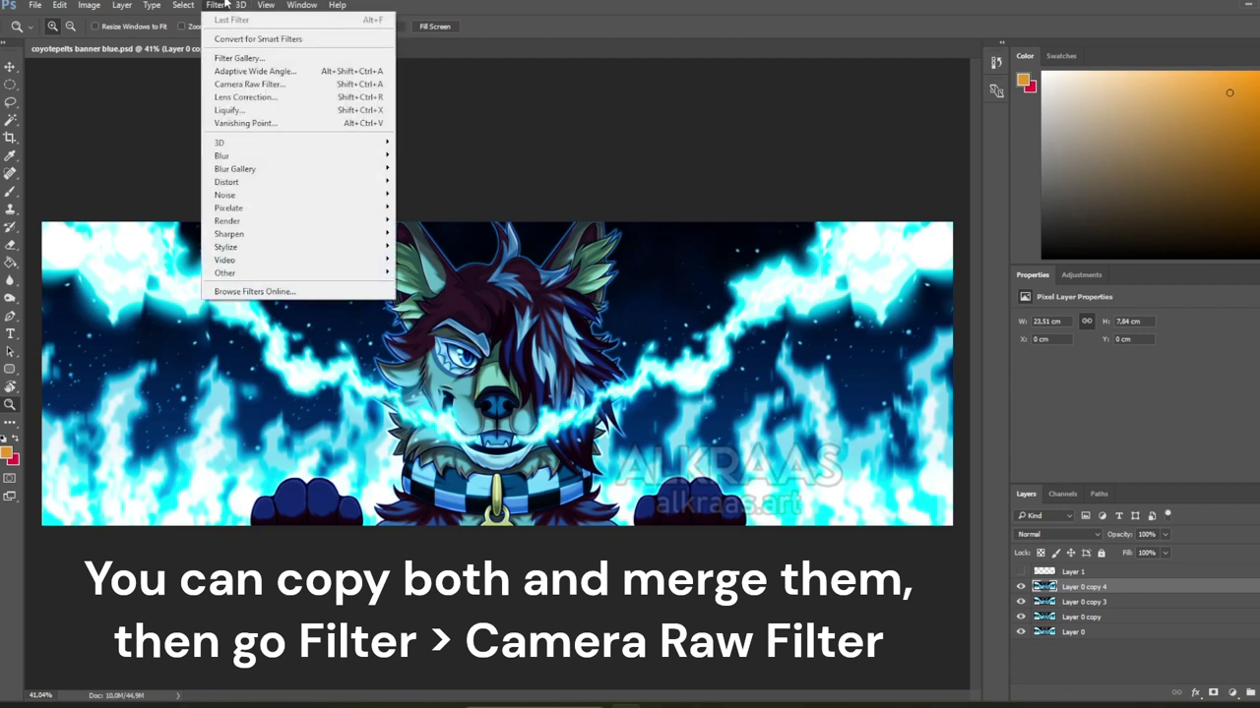
pyautogui.click(243, 83)
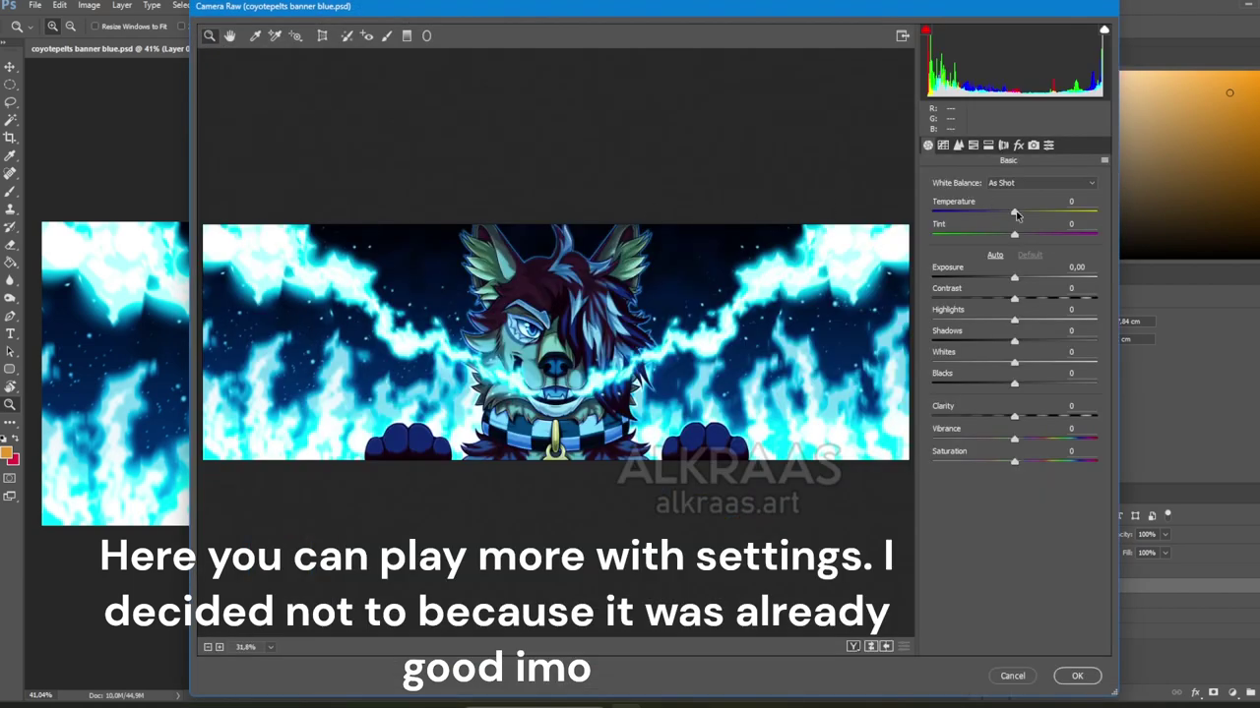
pyautogui.moveTo(1015, 211); pyautogui.dragTo(1045, 211)
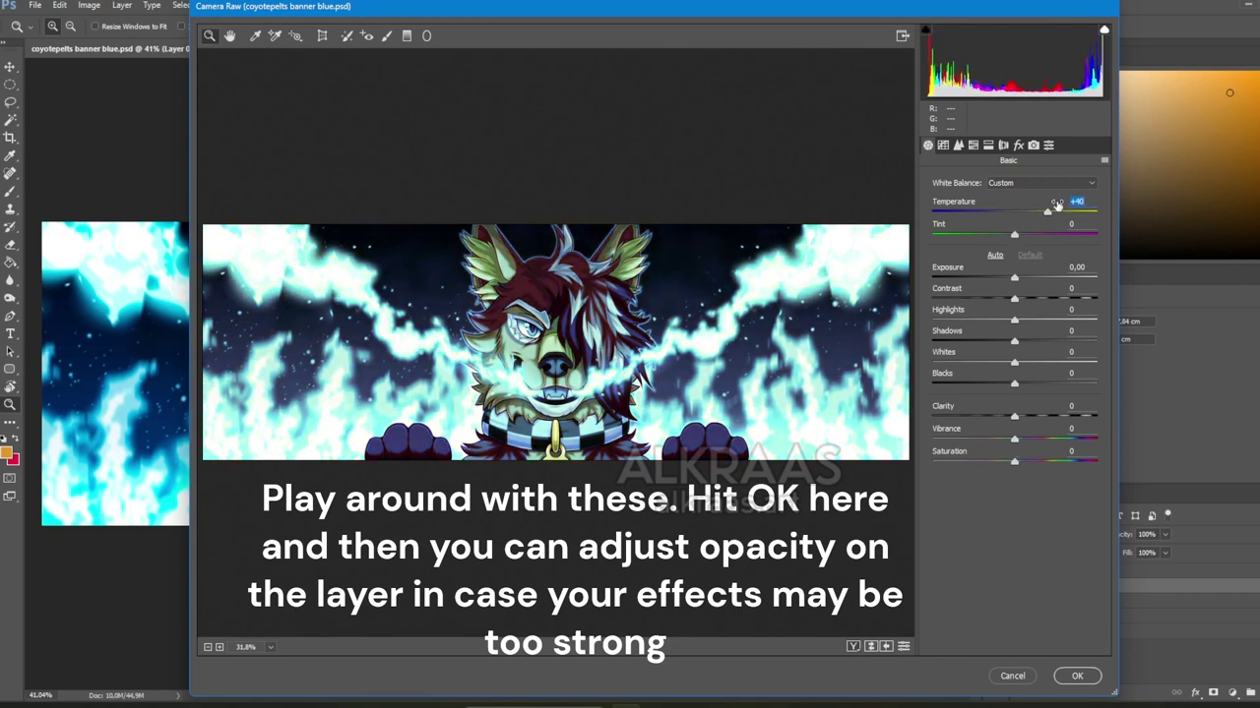
pyautogui.moveTo(1047, 212); pyautogui.dragTo(1022, 230)
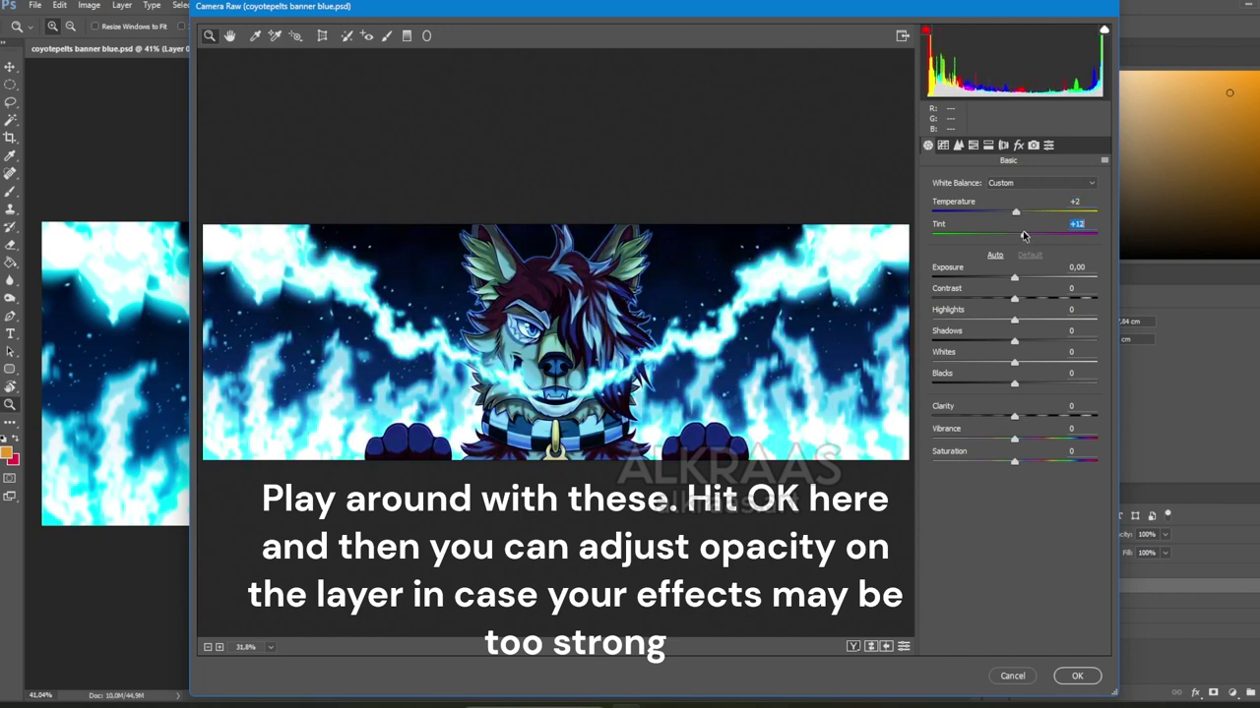
pyautogui.moveTo(1013, 279); pyautogui.dragTo(1030, 304)
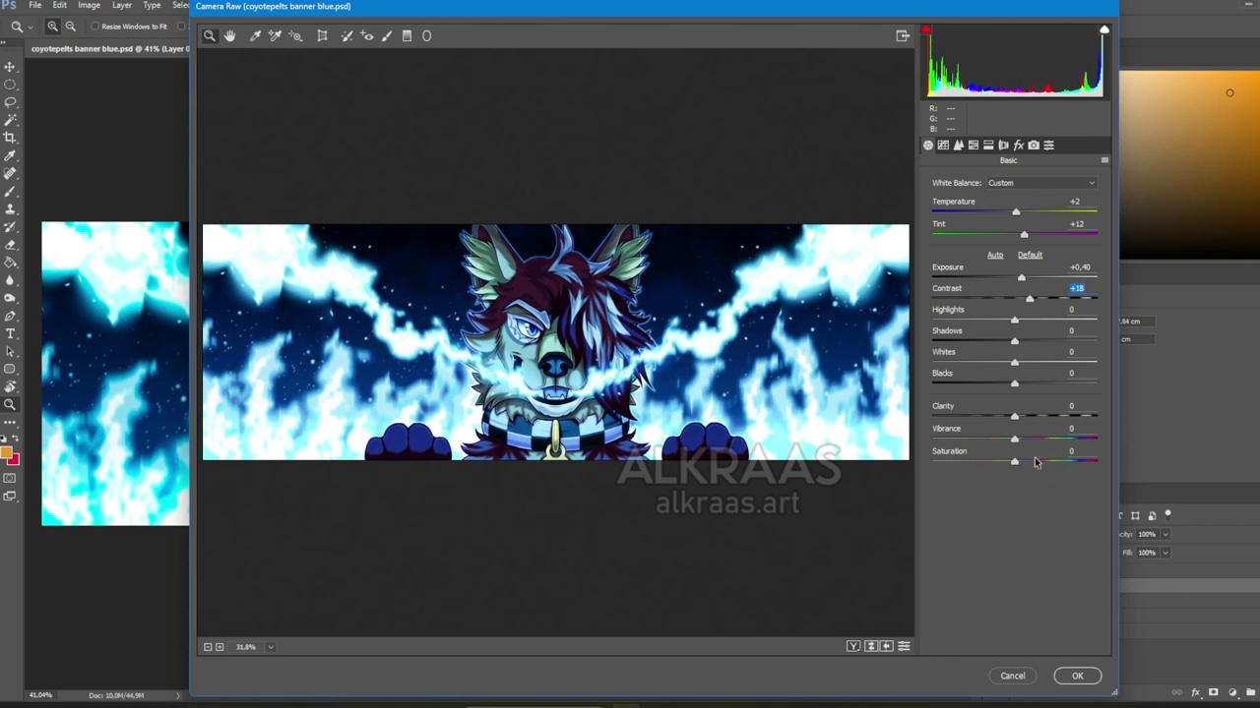
pyautogui.moveTo(1014, 462)
pyautogui.mouseDown()
pyautogui.moveTo(1069, 459)
pyautogui.moveTo(997, 458)
pyautogui.moveTo(1047, 462)
pyautogui.moveTo(1021, 461)
pyautogui.mouseUp()
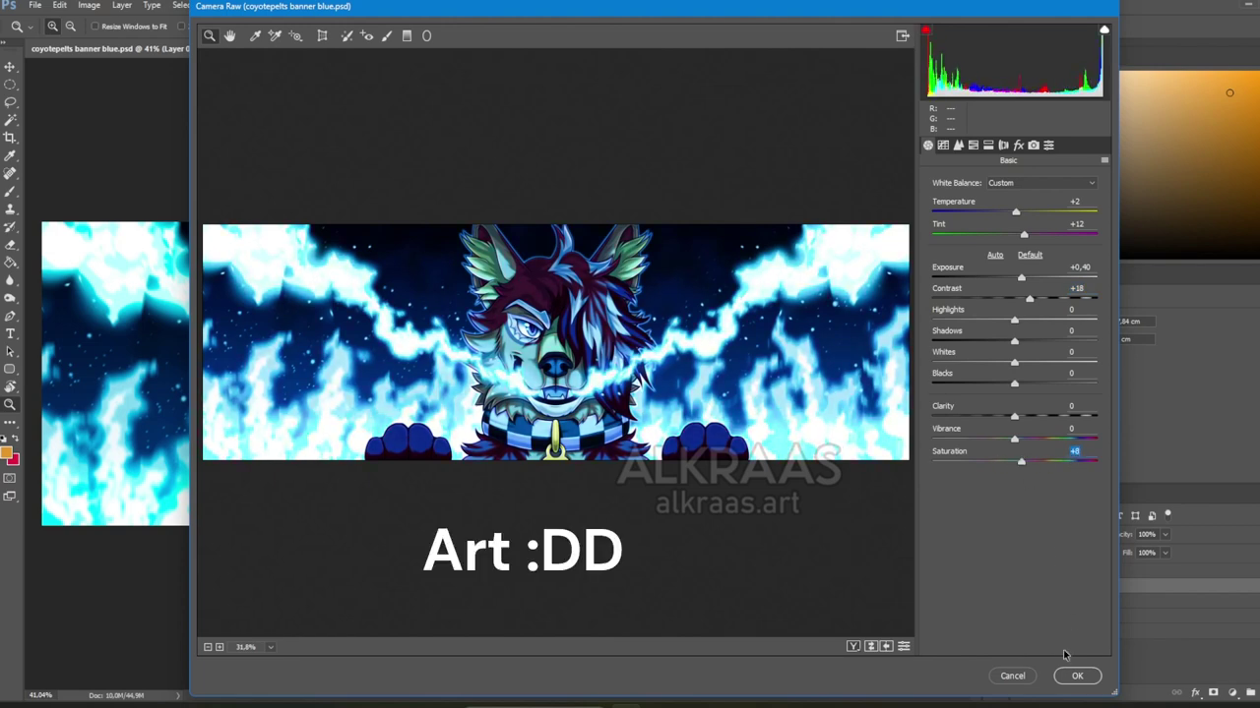
pyautogui.click(1013, 677)
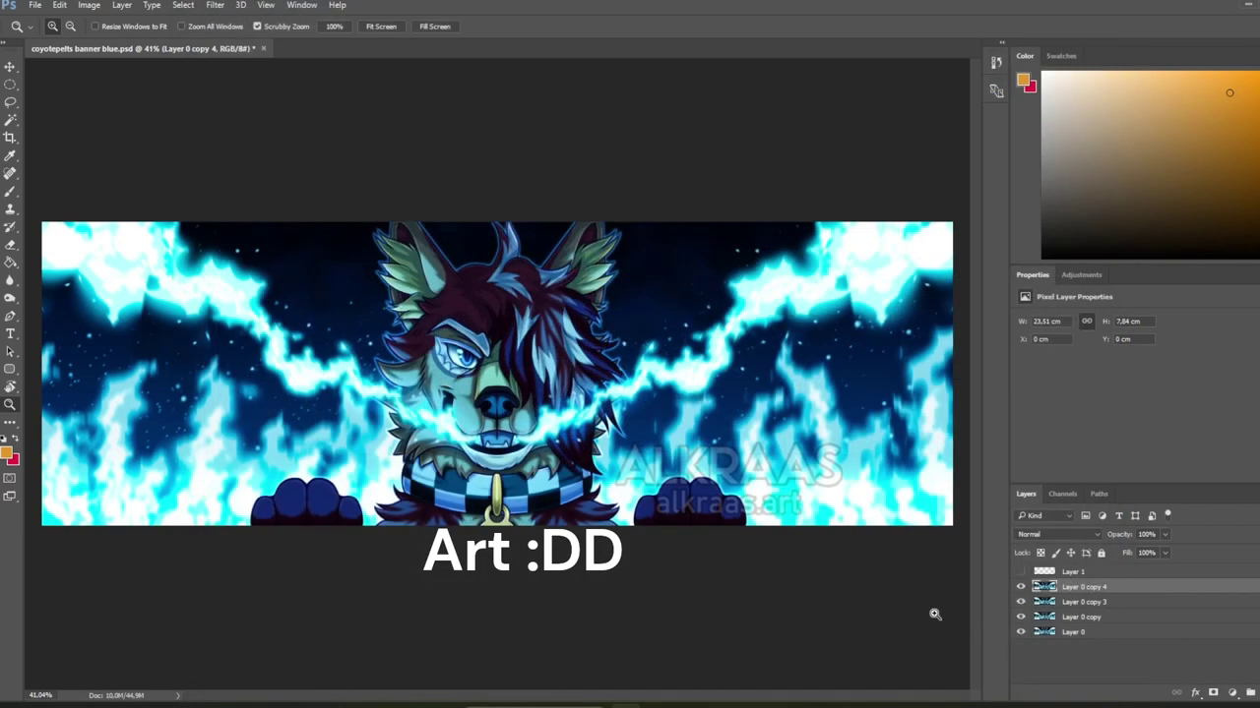